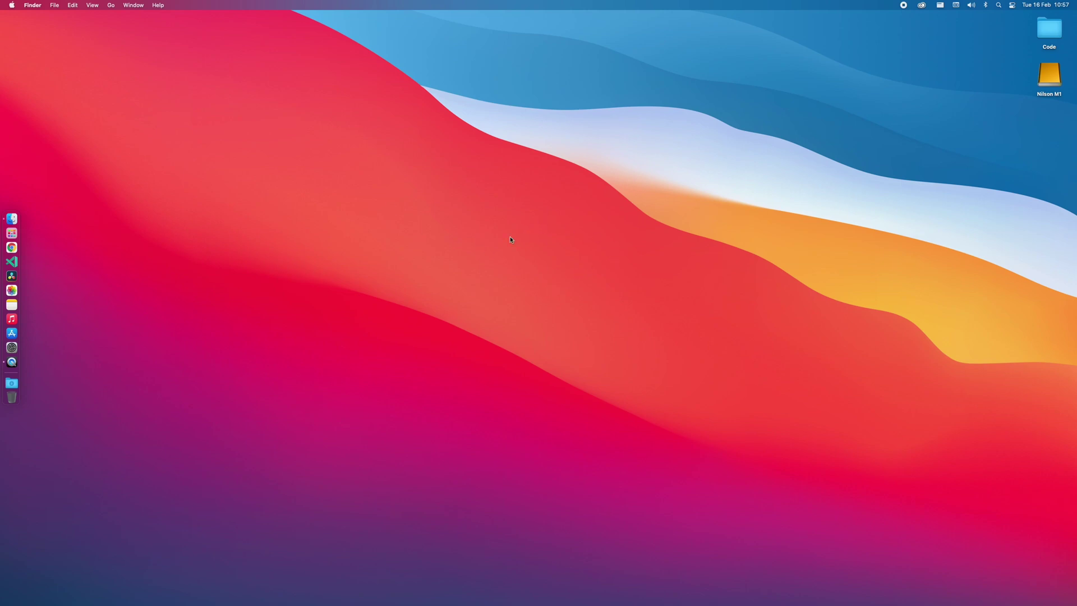
# - Launch Disk Utility, inspect the Macintosh HD and Nilson M1 volumes, then cancel a volume-only erase
pyautogui.click(998, 6)
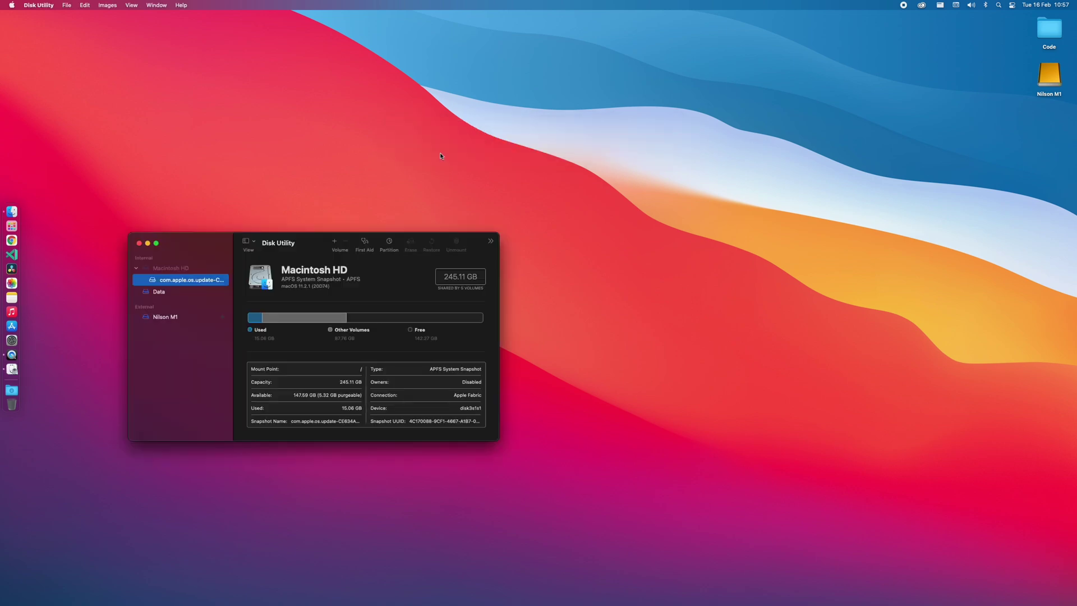
pyautogui.click(190, 269)
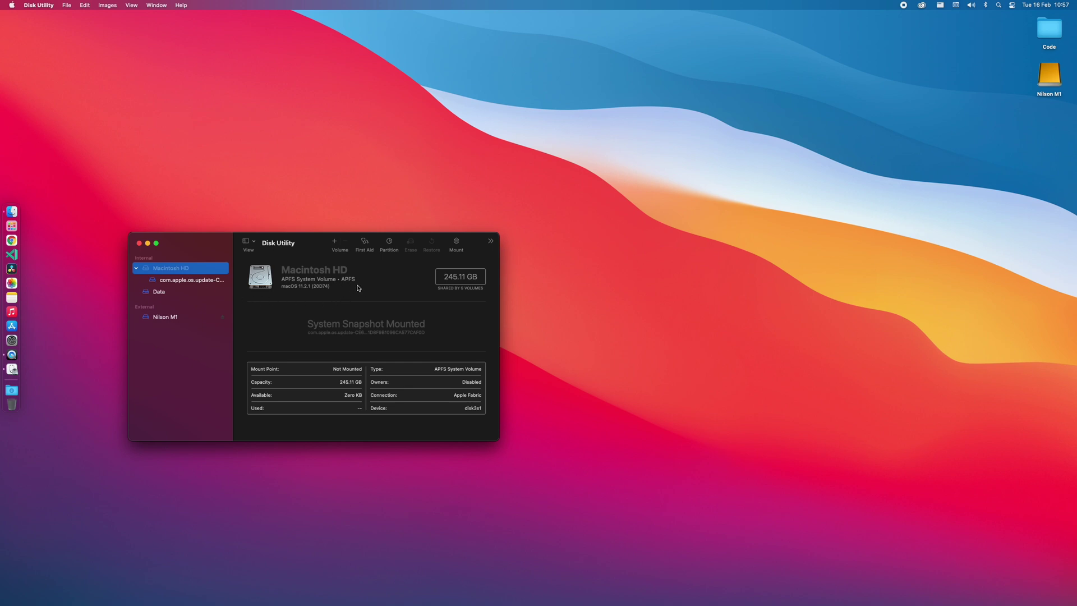
pyautogui.click(203, 318)
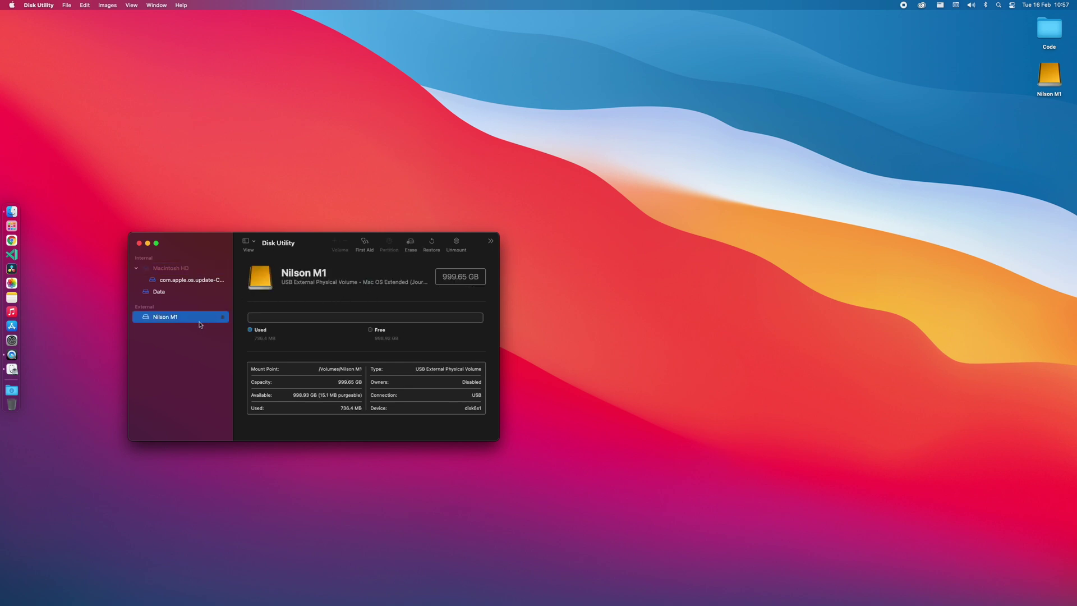
pyautogui.click(410, 243)
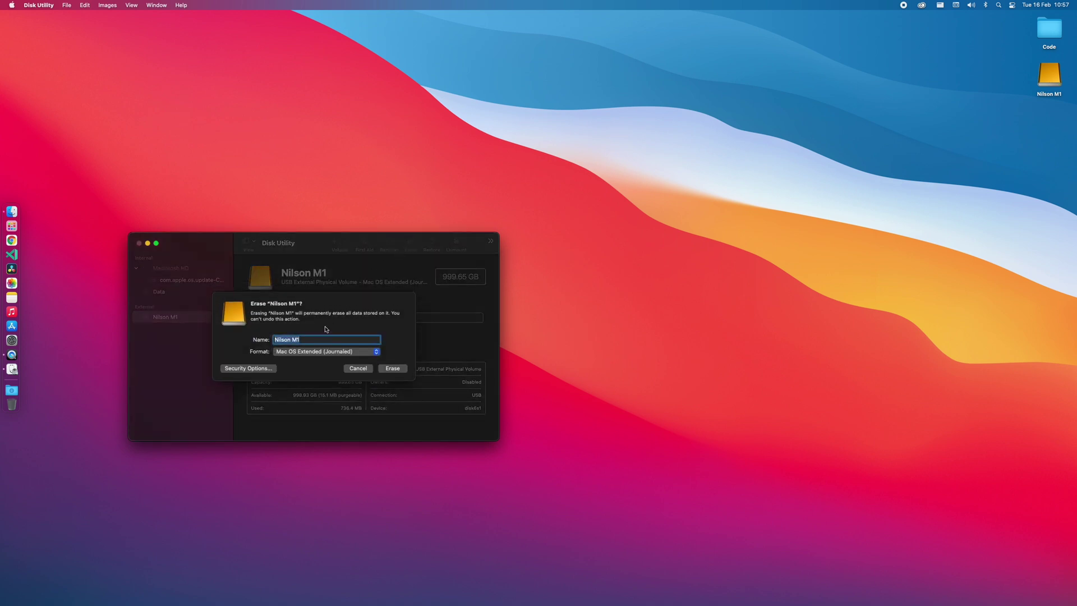
pyautogui.click(315, 352)
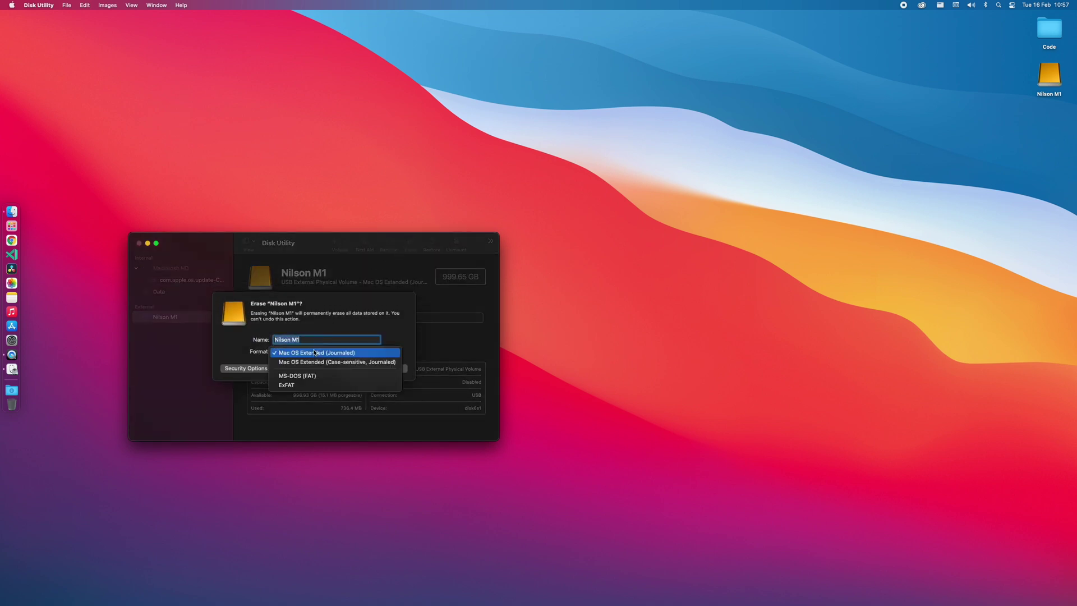
pyautogui.click(364, 351)
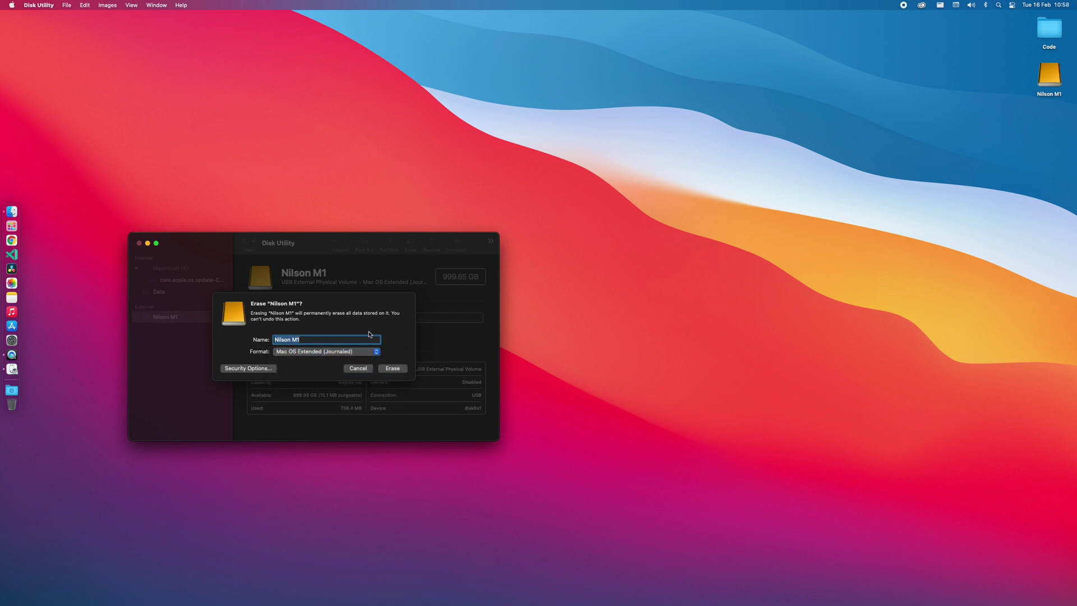
pyautogui.click(359, 370)
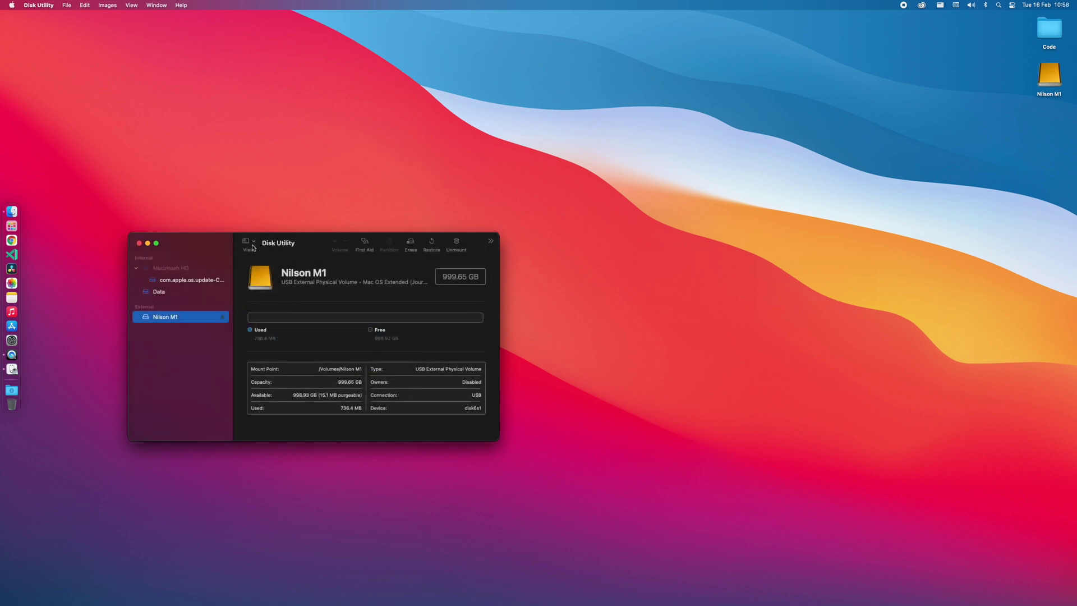
# - Show all devices and start erasing the whole SABRENT Media disk as Nilson M1
pyautogui.click(252, 245)
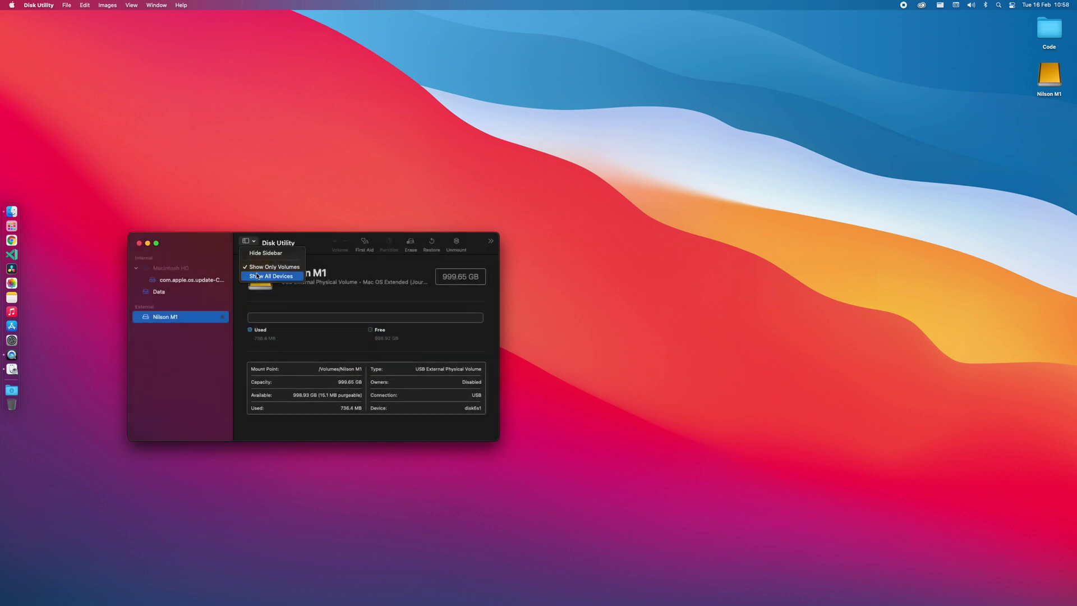
pyautogui.click(258, 276)
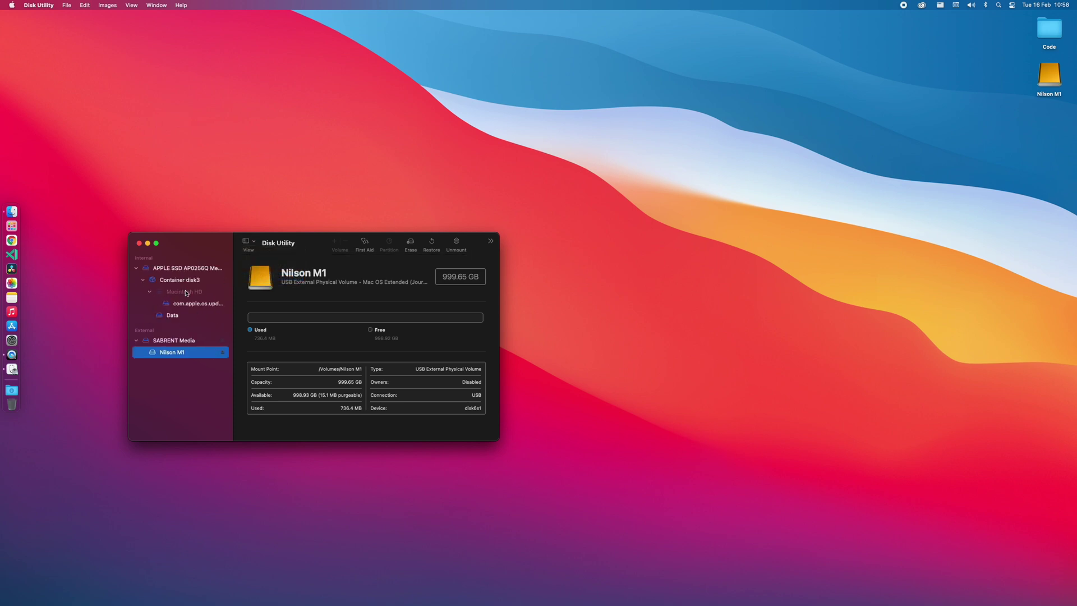
pyautogui.click(193, 344)
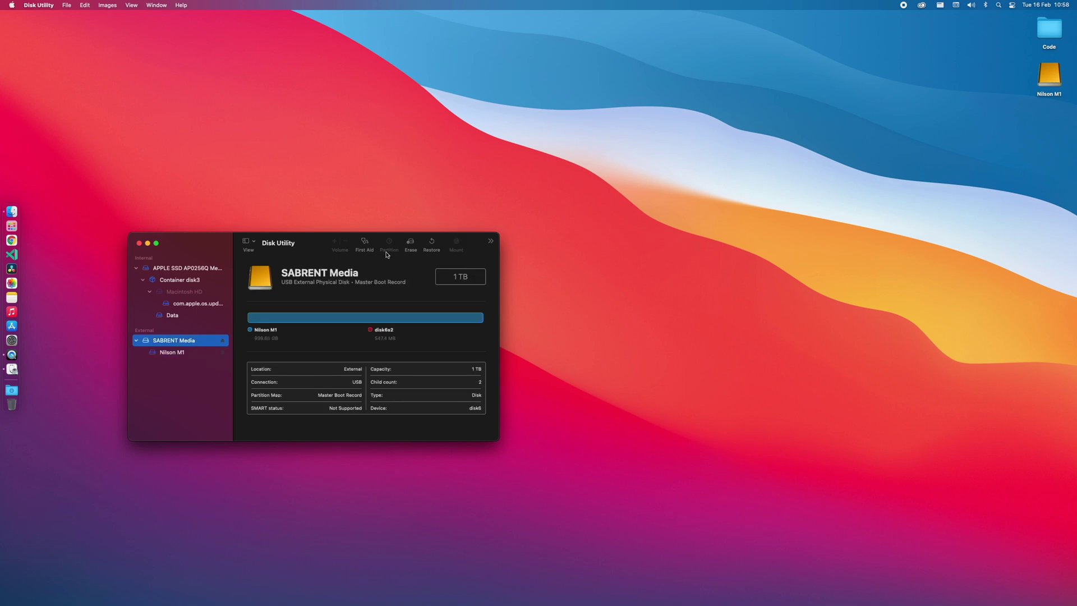
pyautogui.click(411, 243)
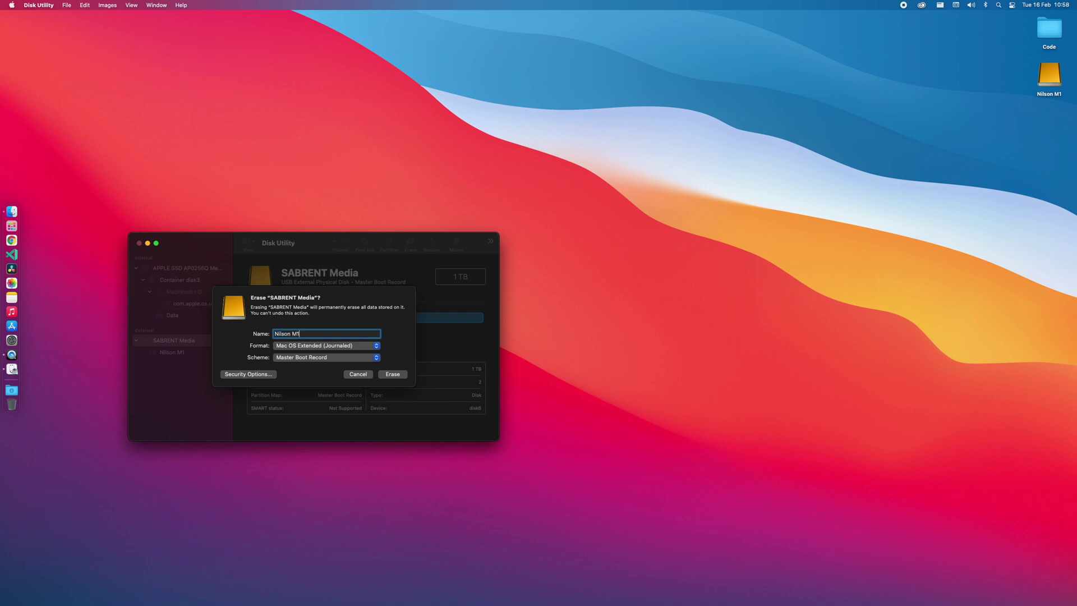
# - Erase SABRENT Media as APFS with GUID Partition Map, then close Disk Utility
pyautogui.click(303, 362)
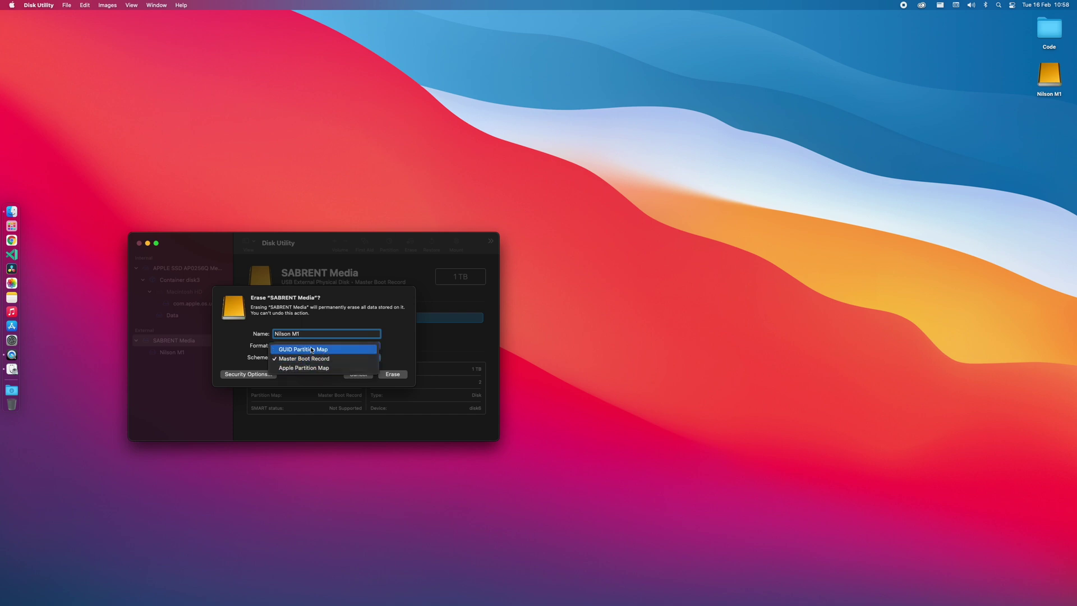
pyautogui.click(312, 350)
pyautogui.click(330, 346)
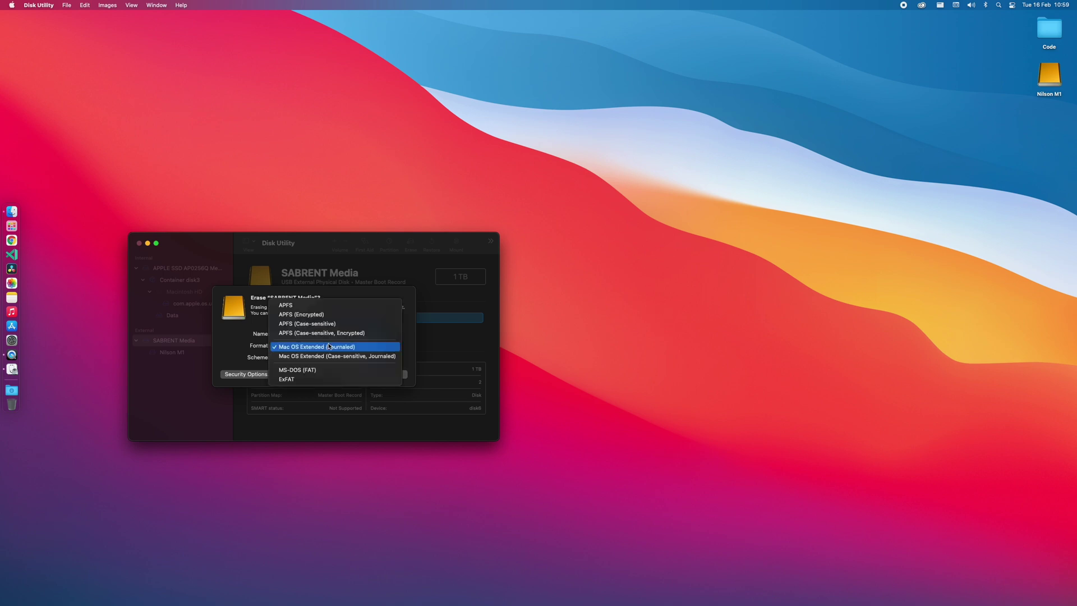
pyautogui.click(351, 306)
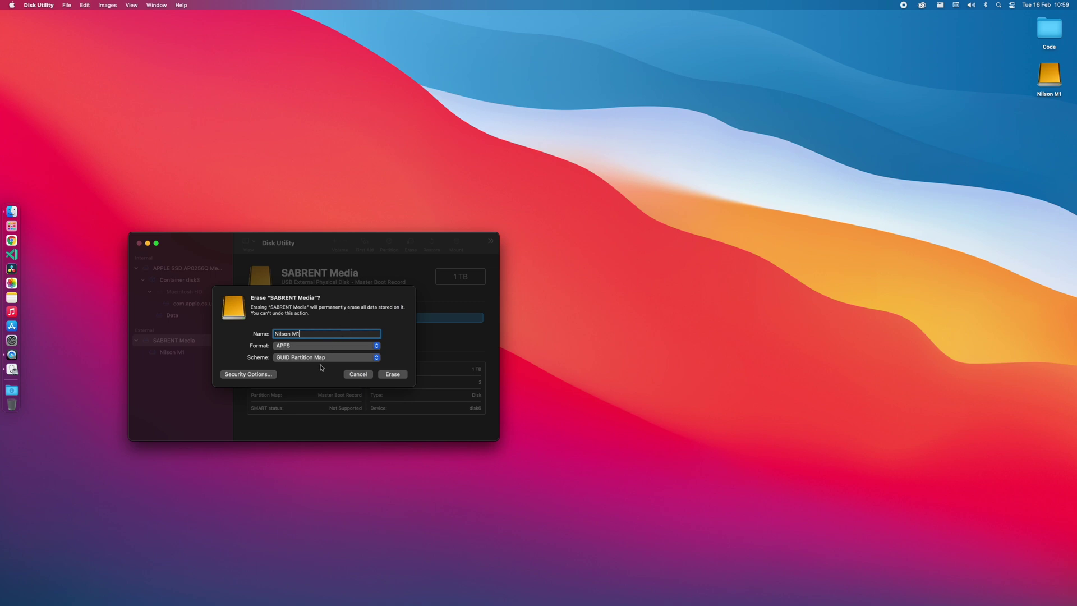
pyautogui.click(388, 374)
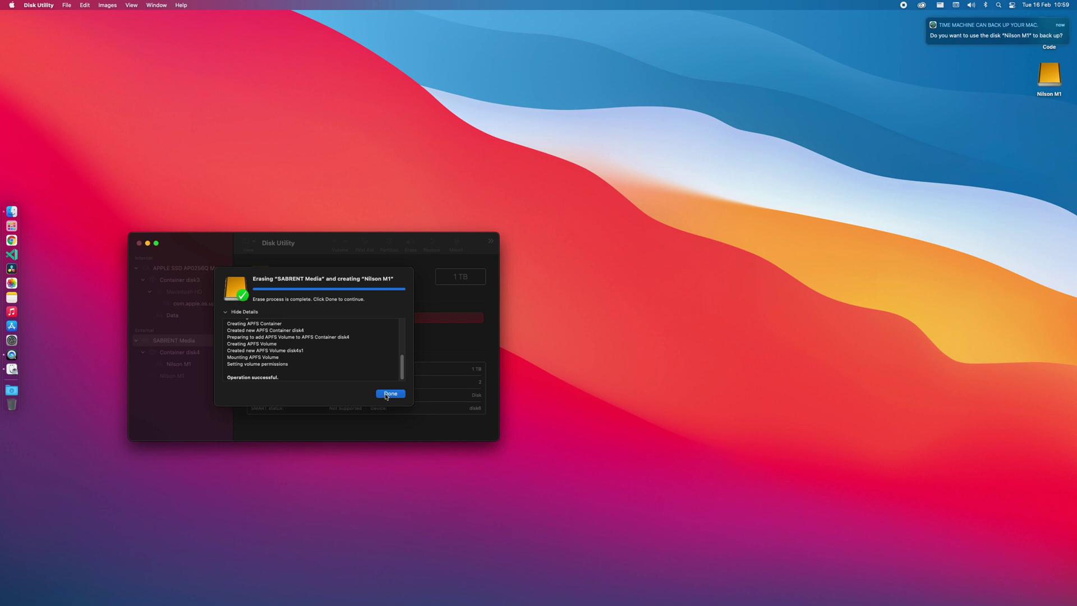
pyautogui.click(389, 394)
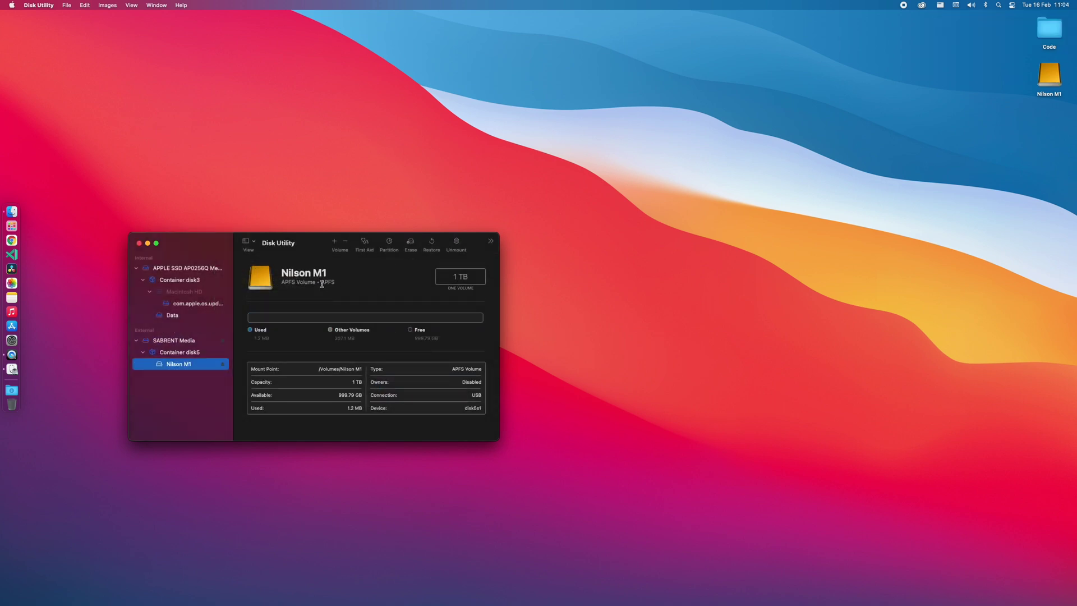
pyautogui.moveTo(322, 284); pyautogui.dragTo(328, 283)
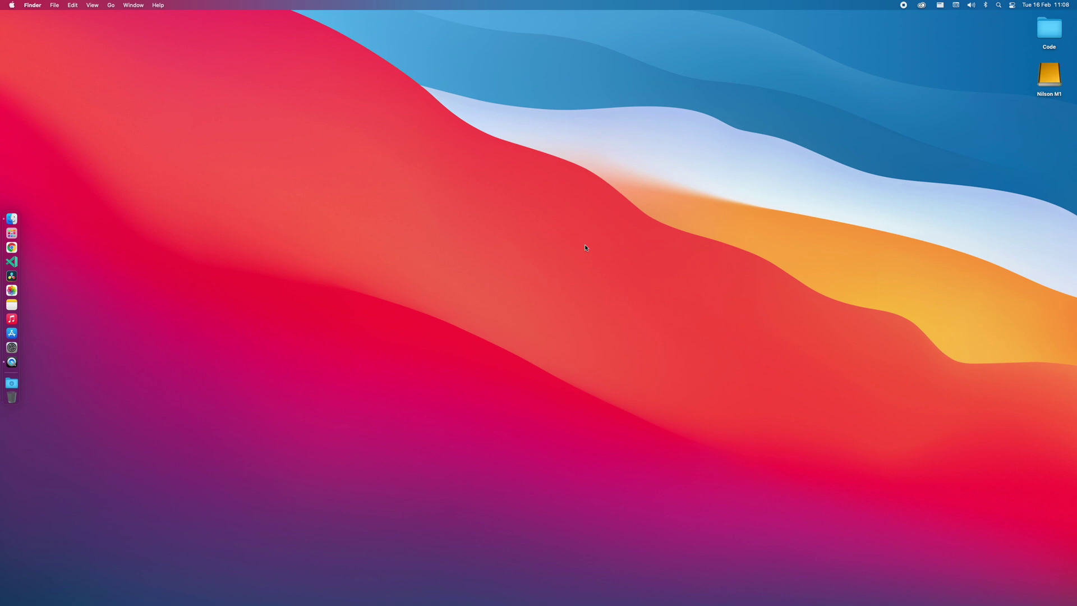
pyautogui.click(924, 6)
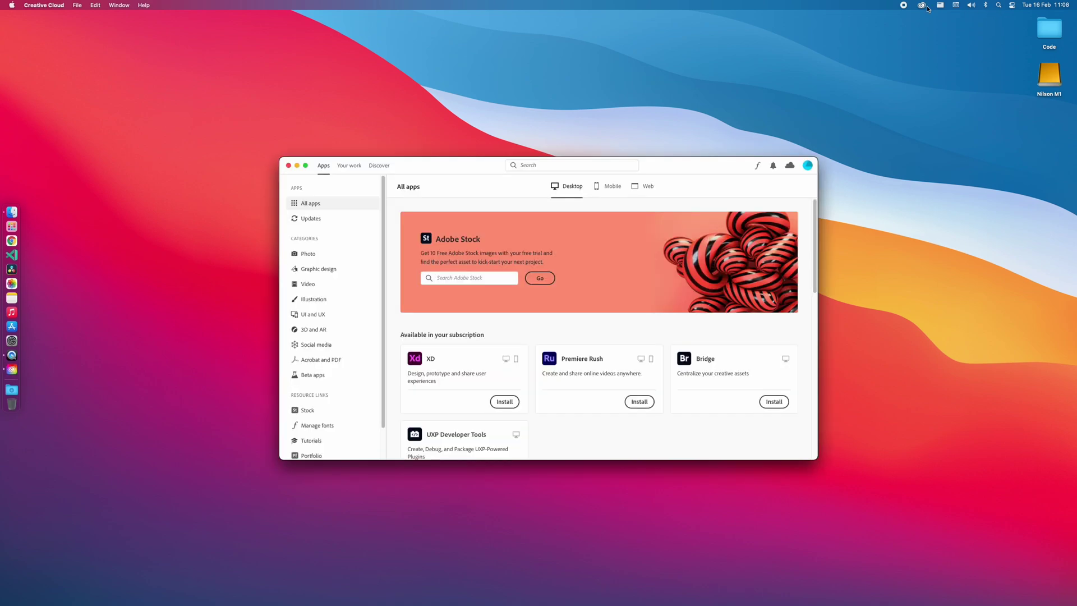
# - In Creative Cloud's Apps preferences, set the install location to a new Nilson M1/Applications folder
pyautogui.click(808, 166)
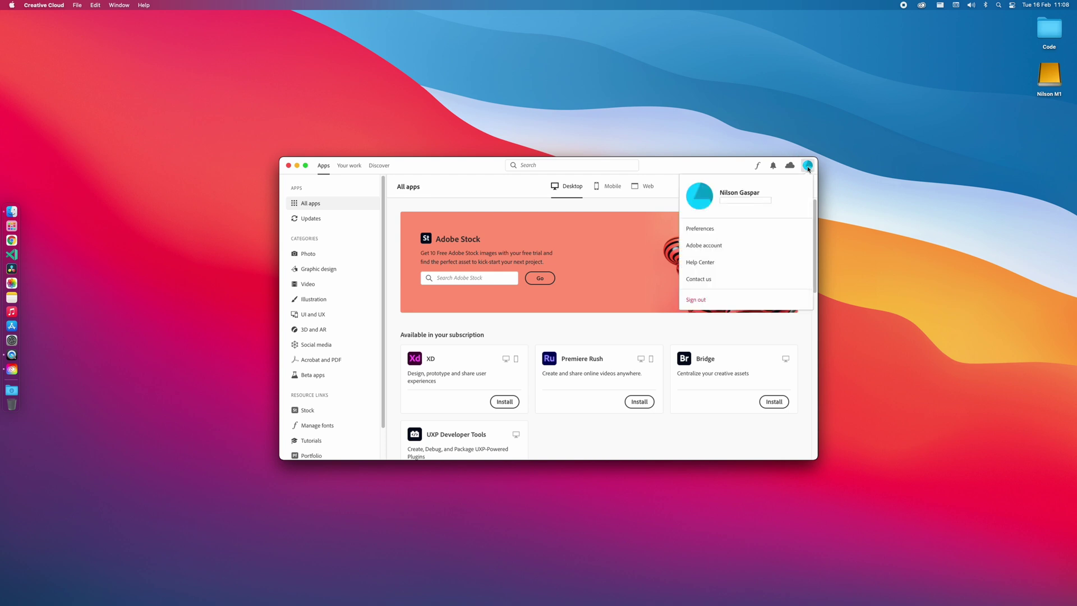
pyautogui.click(700, 229)
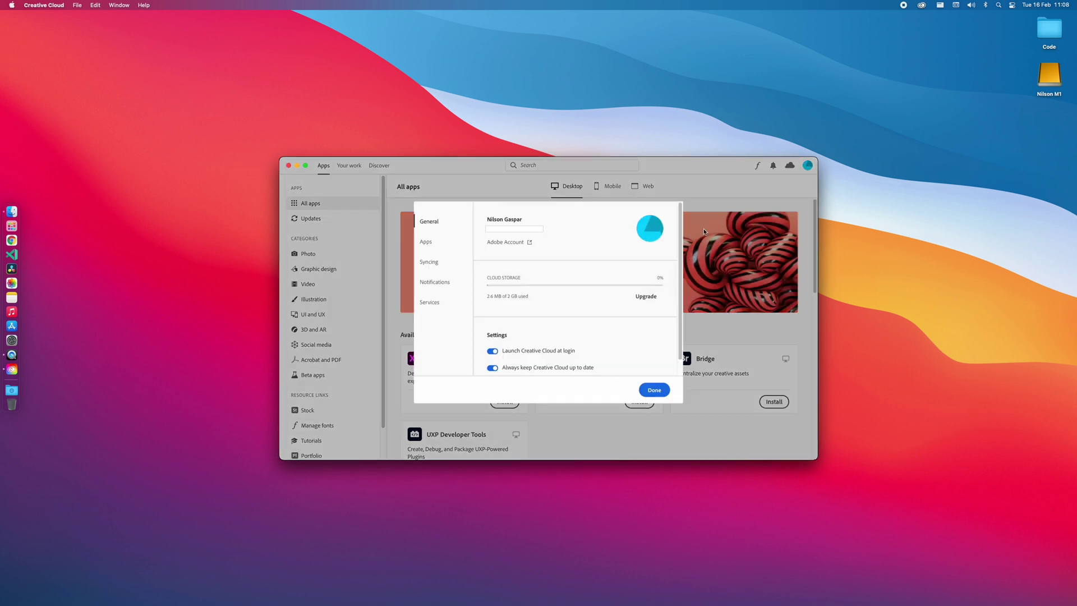
pyautogui.click(439, 244)
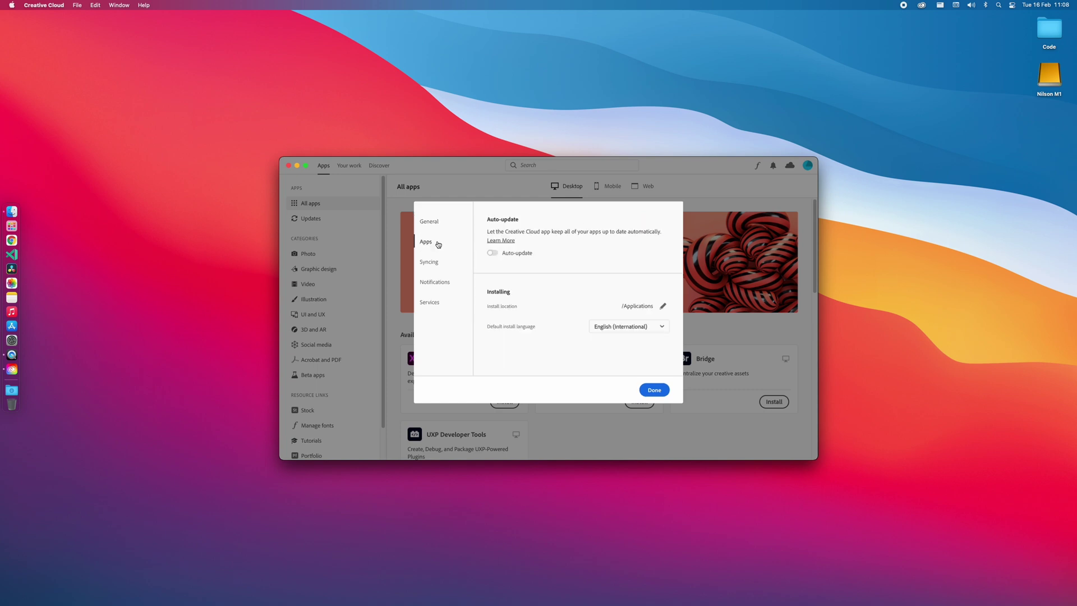
pyautogui.click(662, 308)
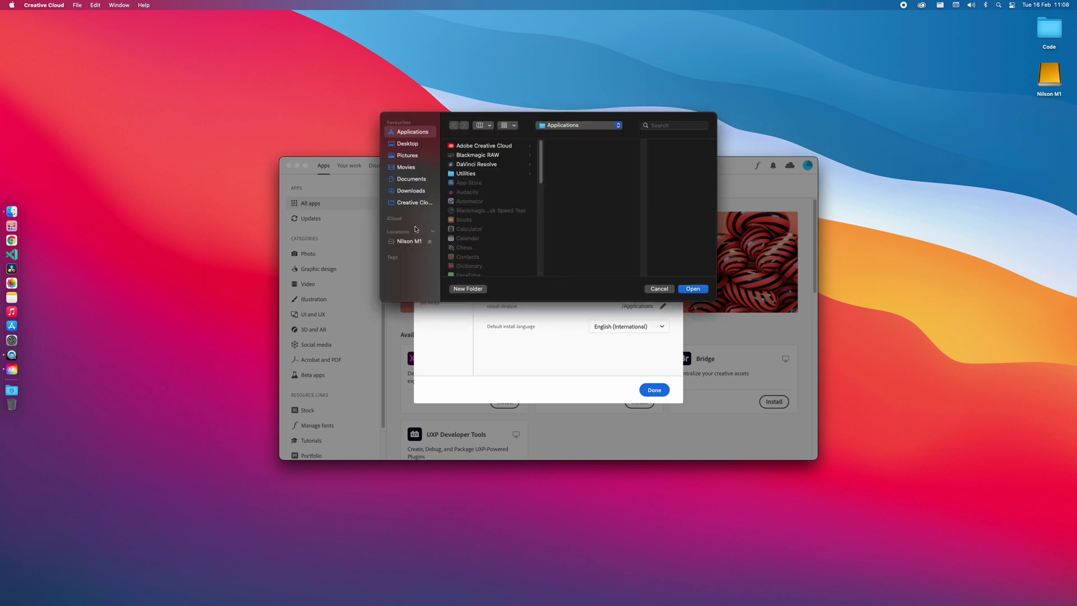
pyautogui.click(407, 242)
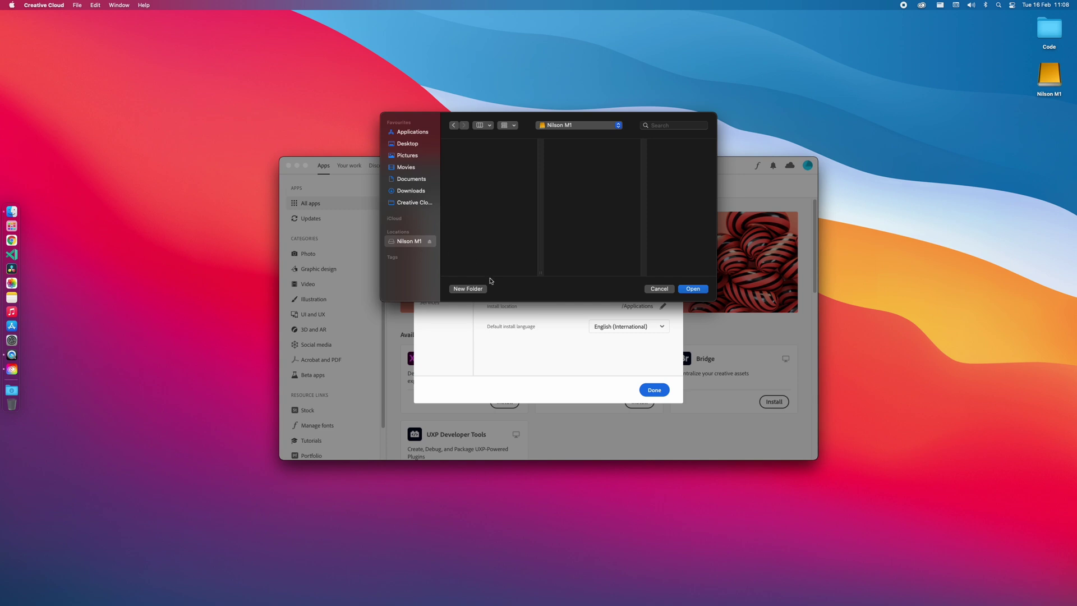
pyautogui.click(468, 289)
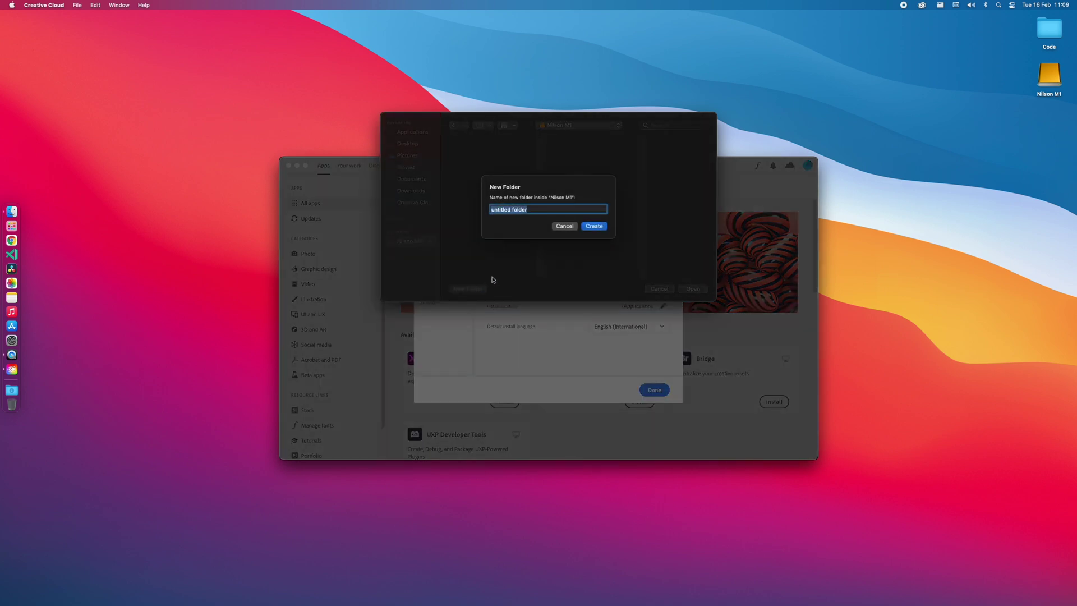
pyautogui.write('Applications')
pyautogui.press('Return')
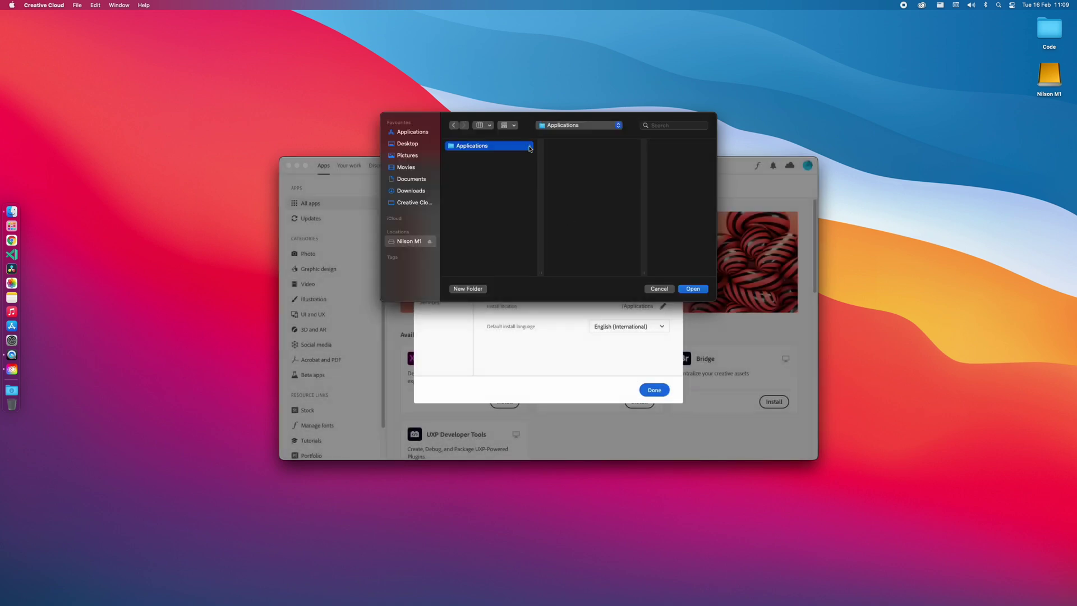
pyautogui.click(693, 289)
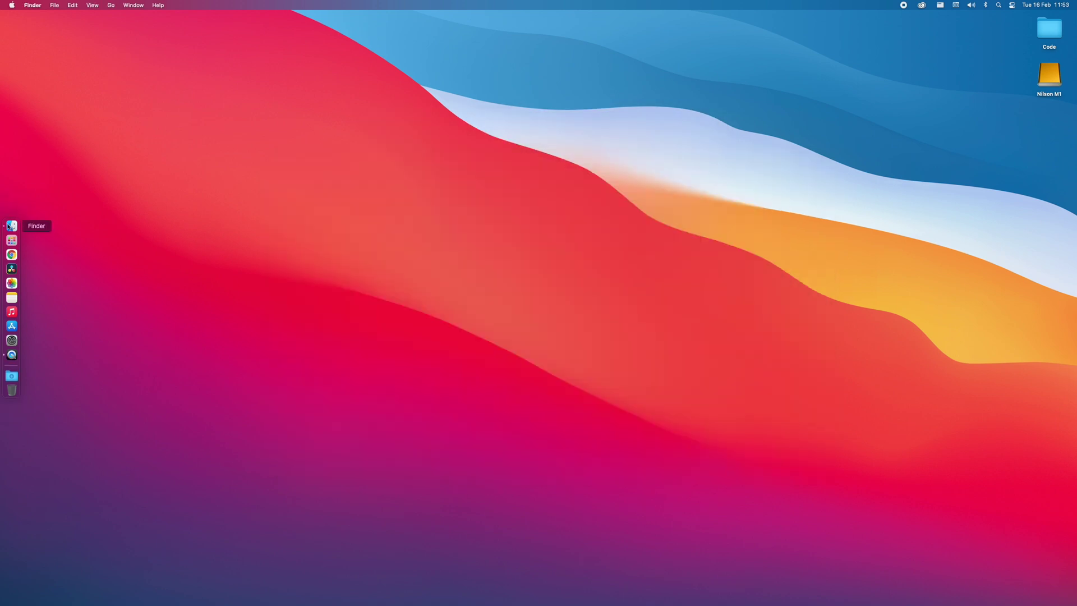
# - Launch Adobe XD from Nilson M1 > Applications > Adobe XD in Finder
pyautogui.click(11, 226)
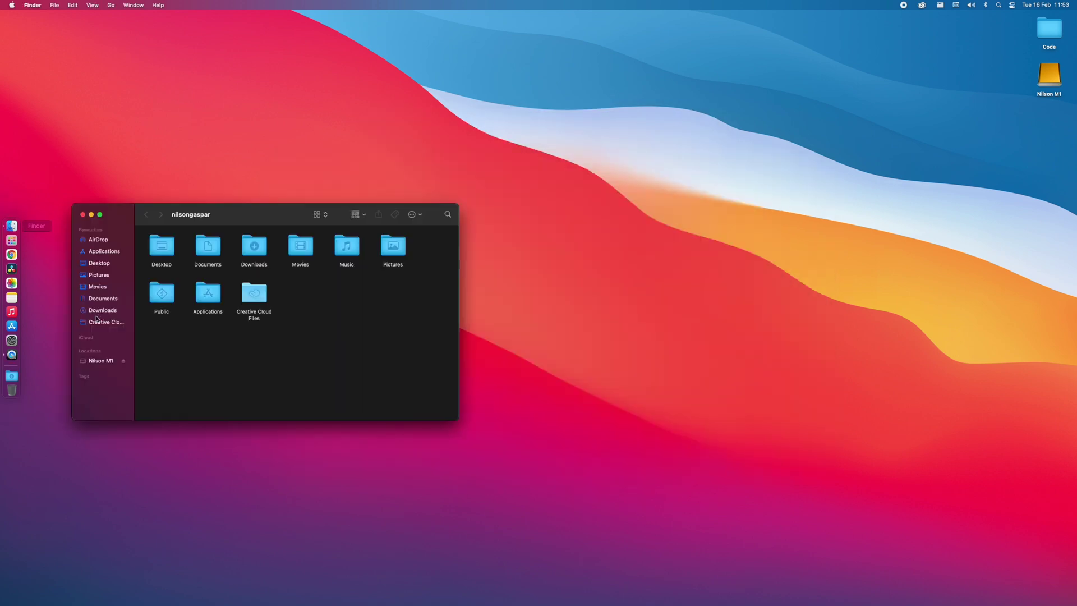
pyautogui.click(117, 361)
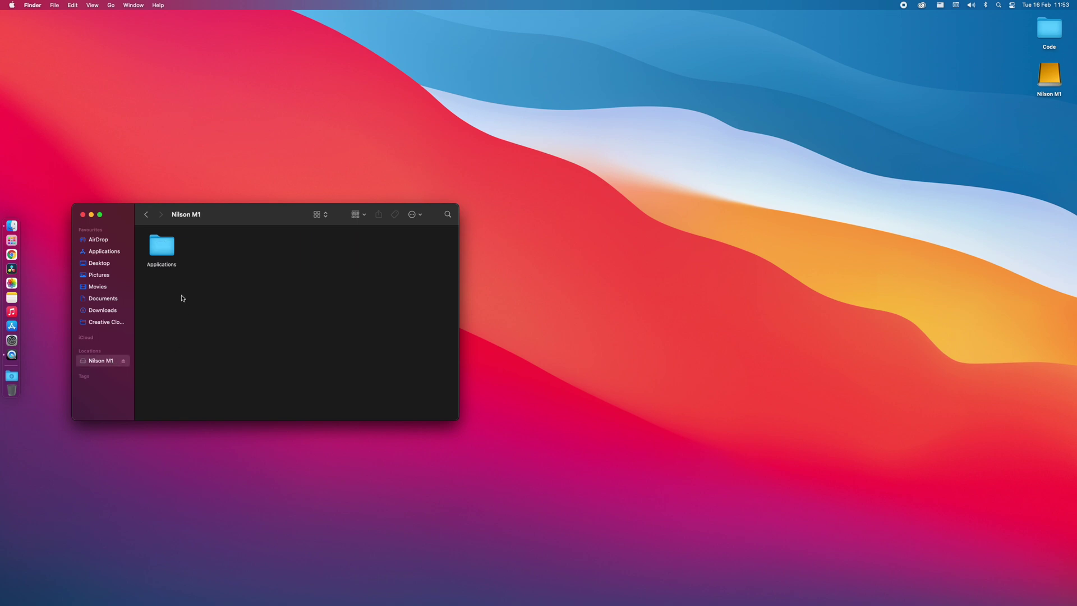
pyautogui.doubleClick(162, 247)
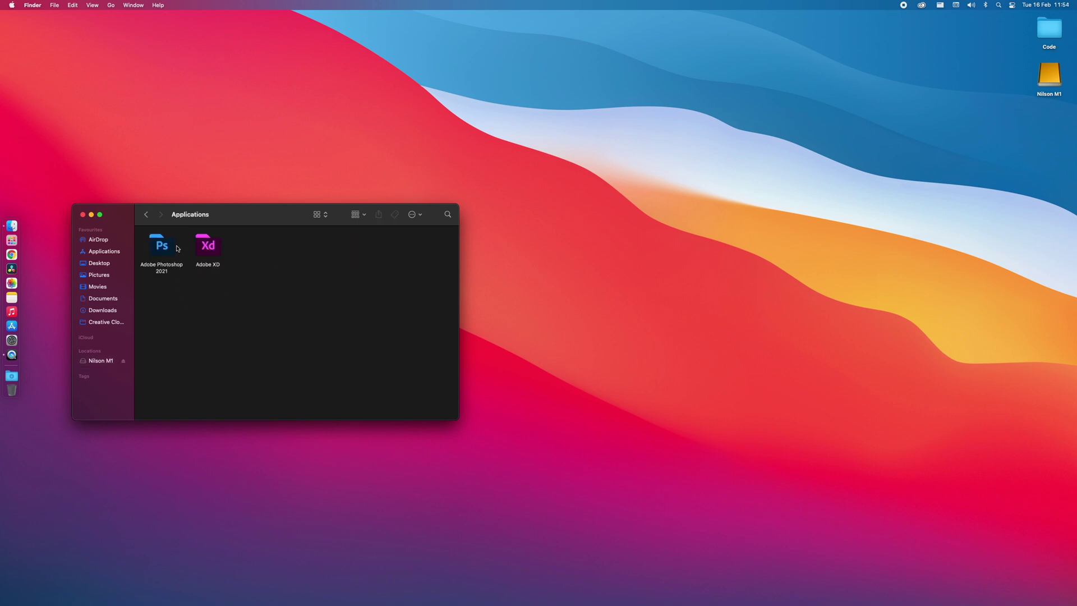
pyautogui.doubleClick(211, 252)
pyautogui.doubleClick(167, 249)
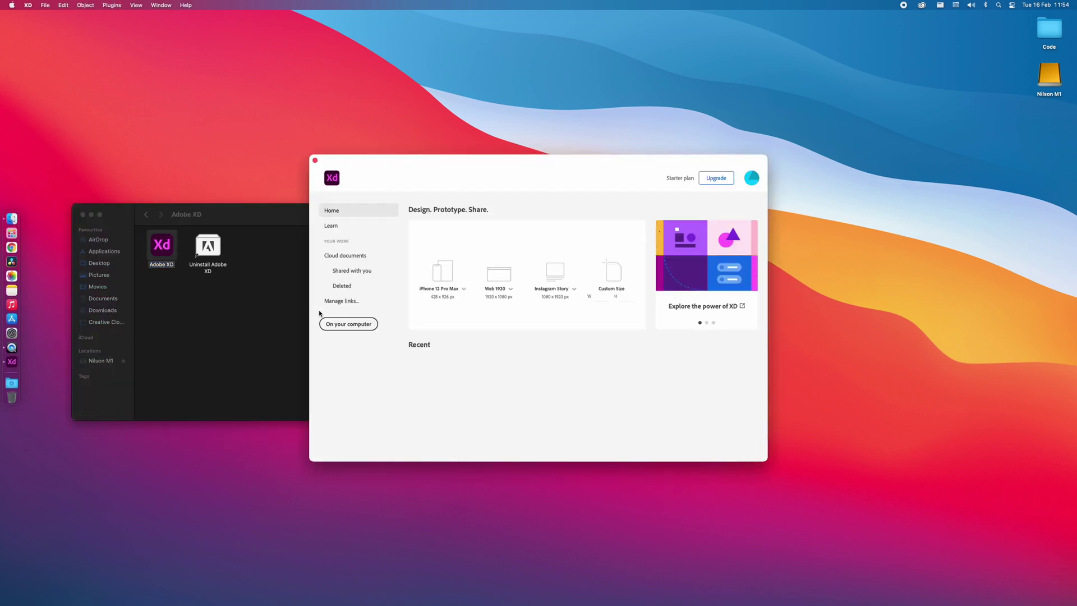
# - Create an iPhone 12 Pro Max document, maximise the window, and draw a rectangle on it
pyautogui.click(460, 271)
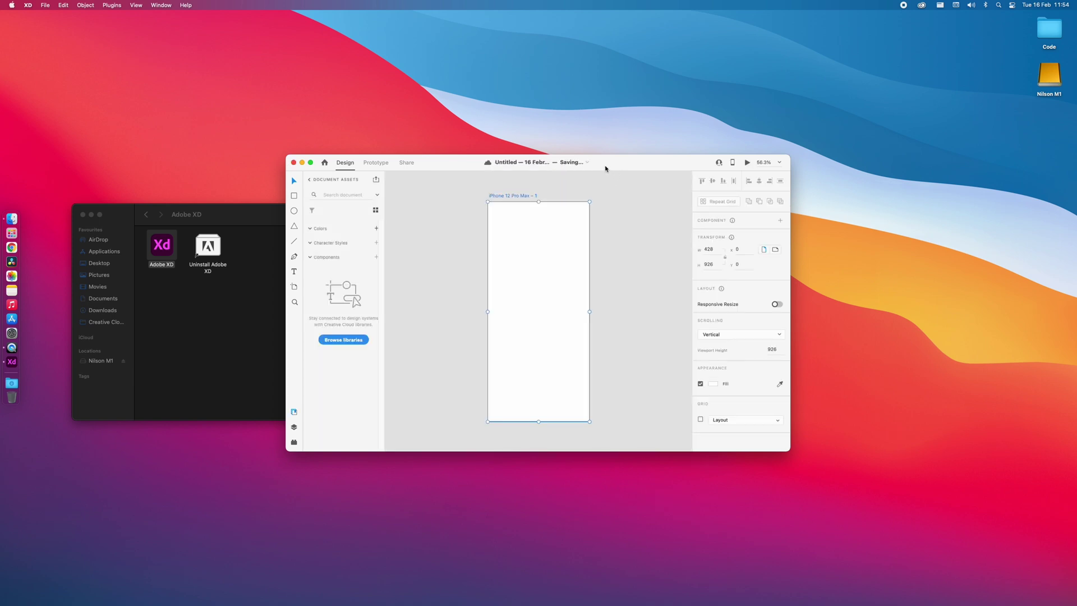
pyautogui.doubleClick(603, 167)
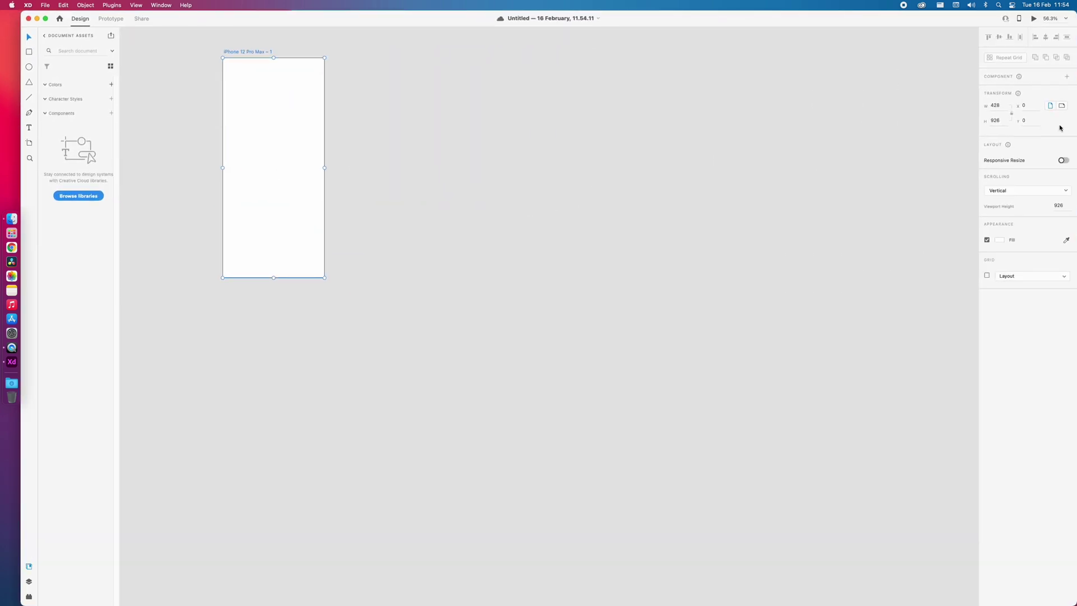
pyautogui.click(511, 190)
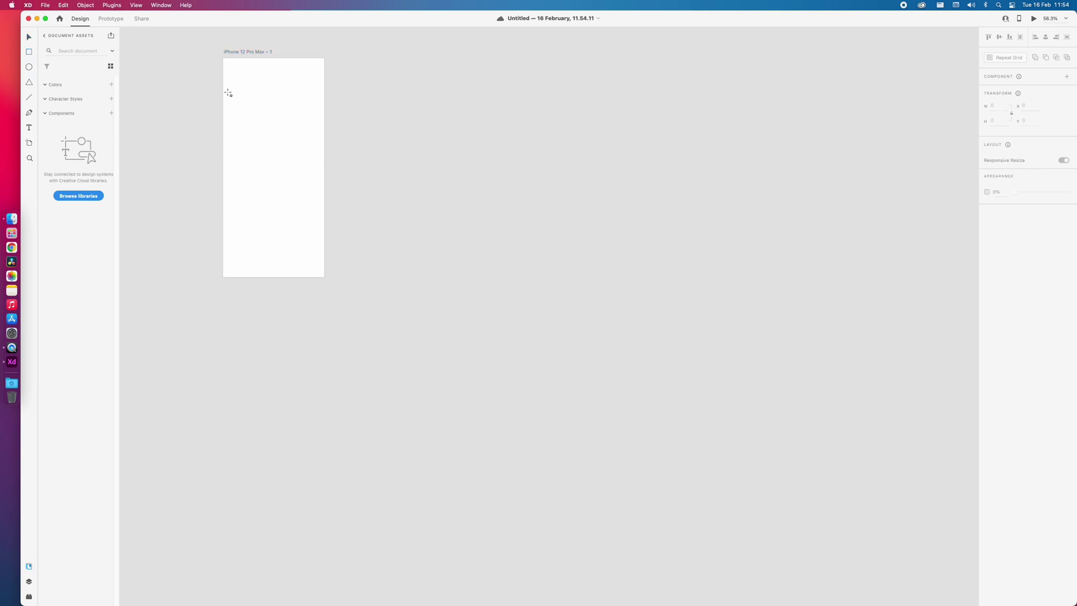
pyautogui.moveTo(228, 92); pyautogui.dragTo(300, 142)
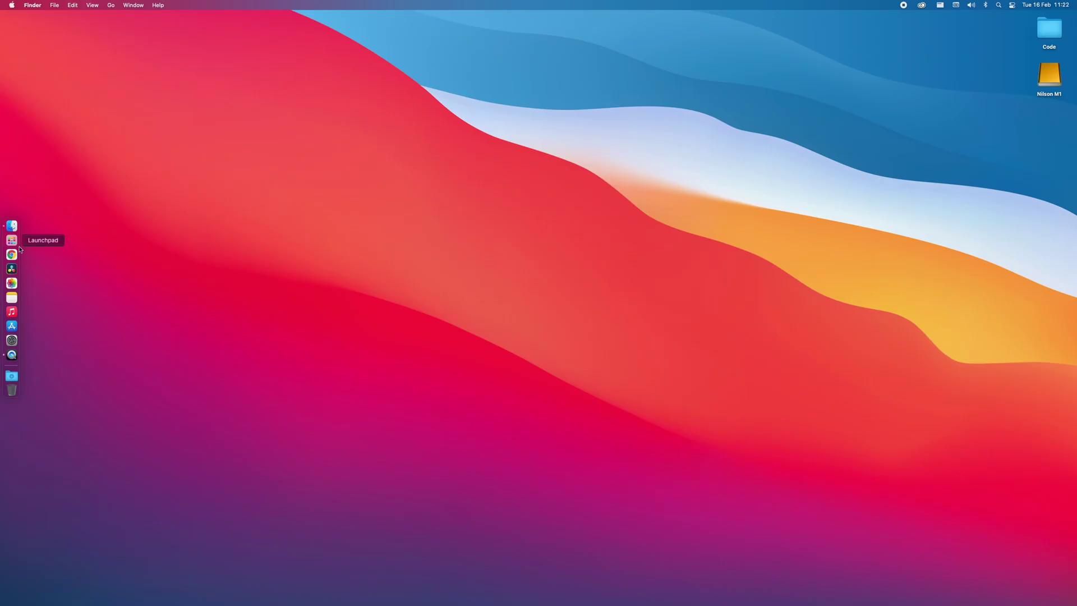
# - Open two Finder windows and place them side by side
pyautogui.click(12, 240)
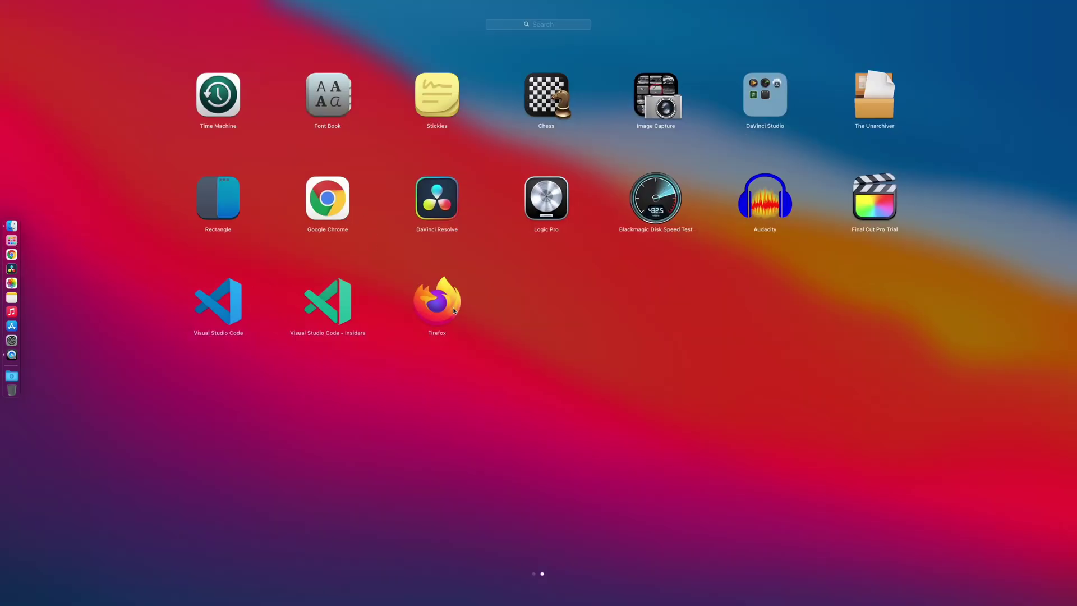
pyautogui.click(137, 232)
pyautogui.click(12, 226)
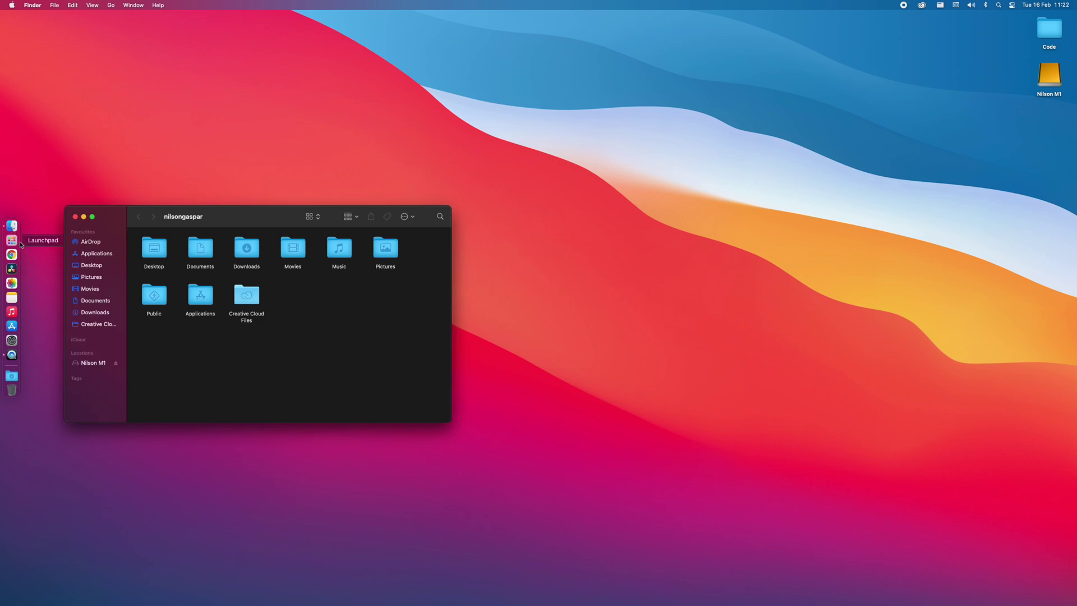
pyautogui.rightClick(12, 227)
pyautogui.click(54, 236)
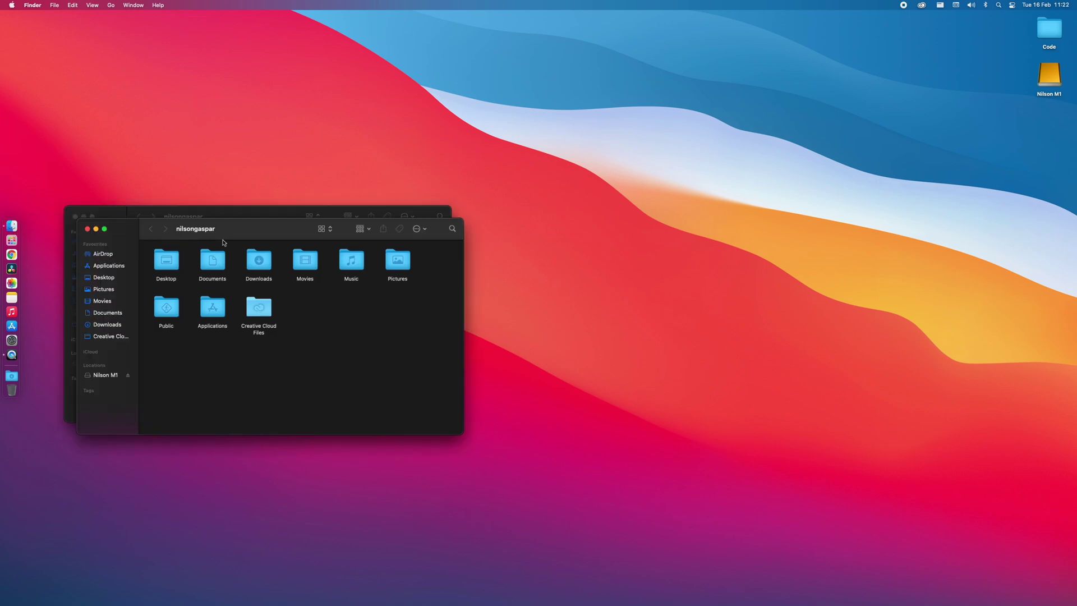
pyautogui.moveTo(267, 233); pyautogui.dragTo(670, 225)
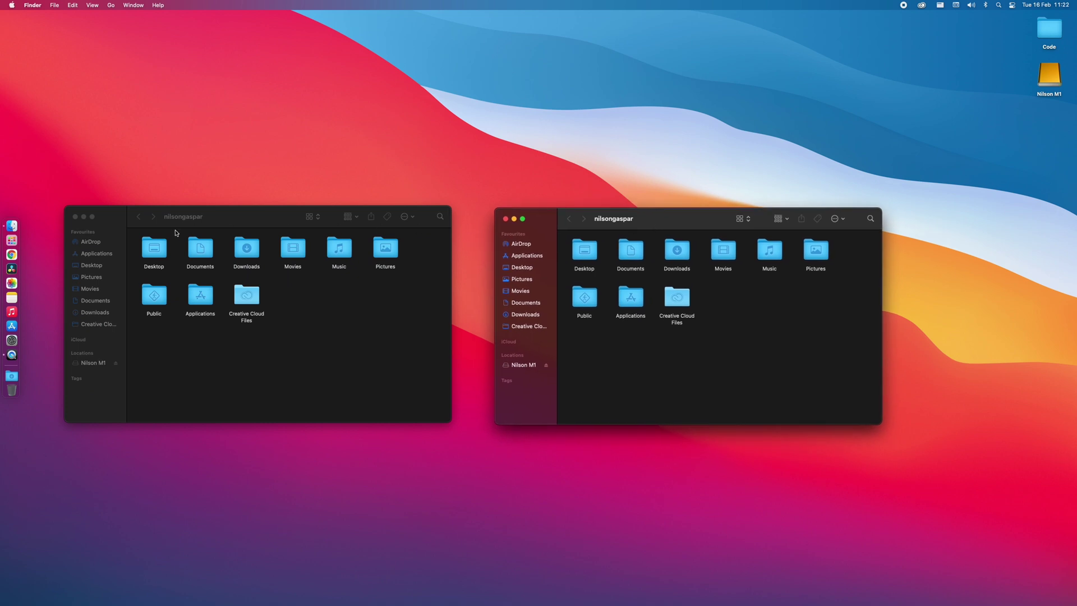
# - Copy Firefox from the Mac's Applications into the Applications folder on Nilson M1
pyautogui.click(115, 255)
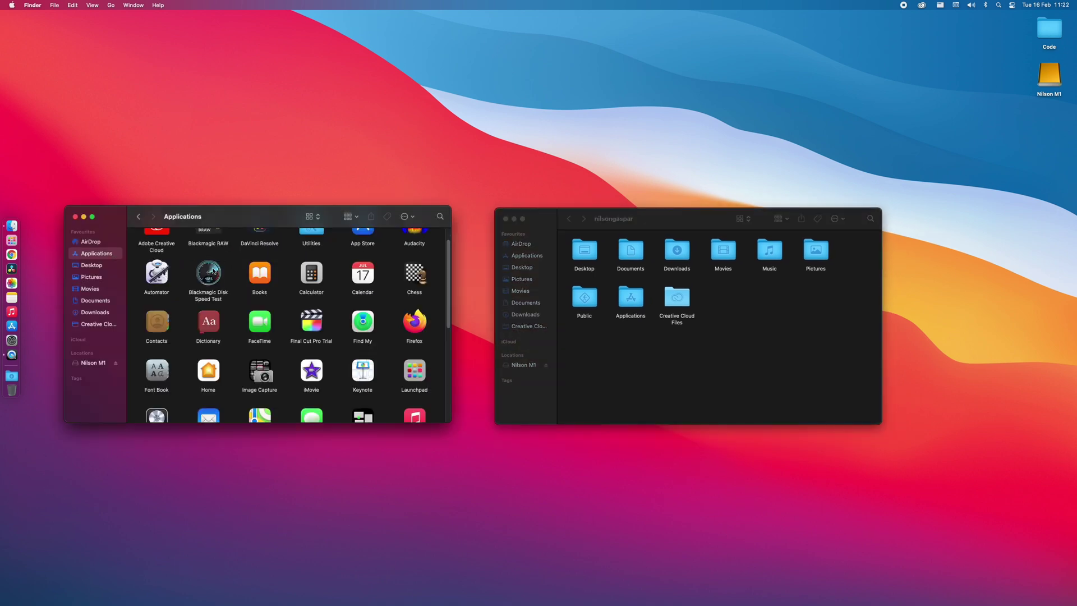
pyautogui.scroll(-2, 213, 271)
pyautogui.click(414, 309)
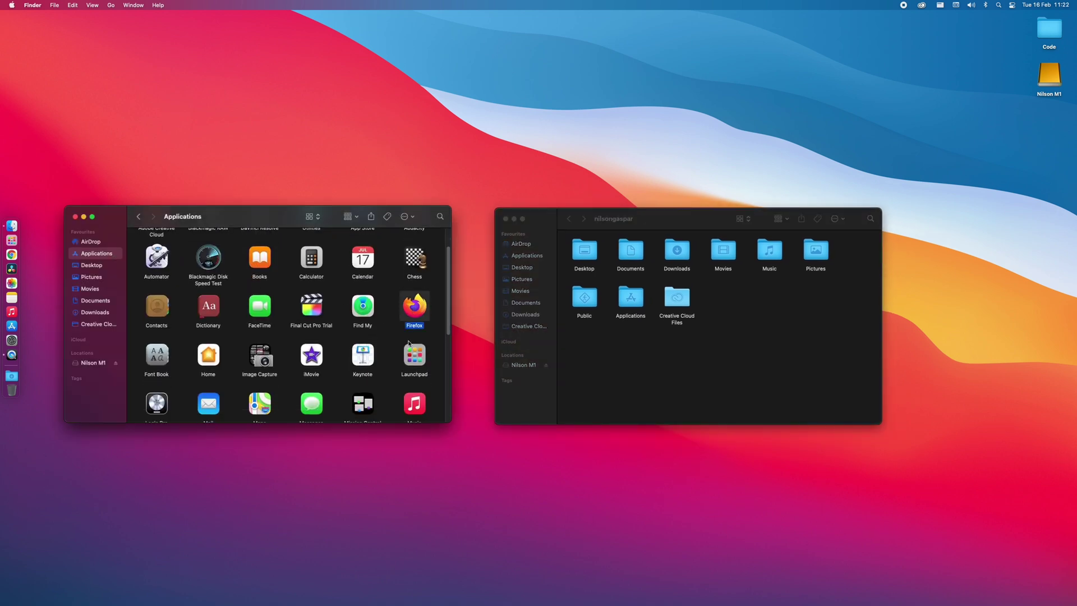
pyautogui.click(522, 365)
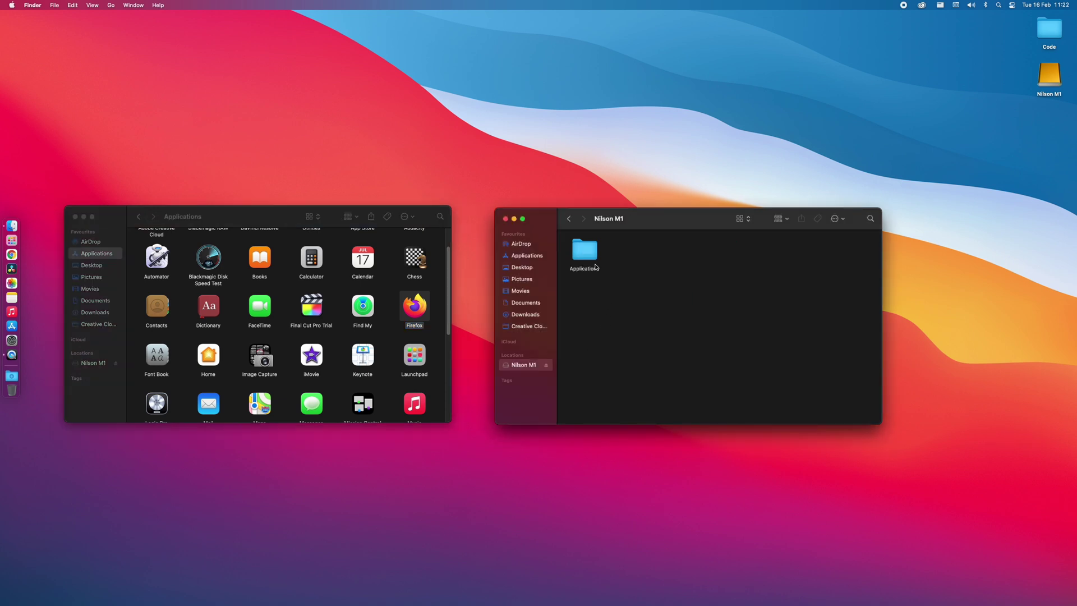
pyautogui.doubleClick(584, 253)
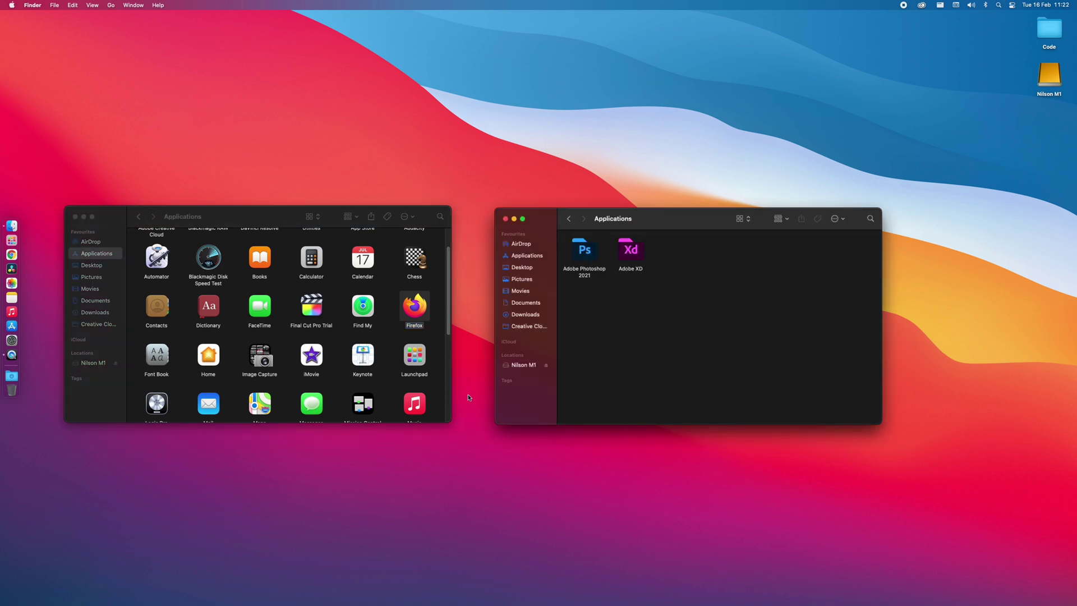
pyautogui.click(410, 302)
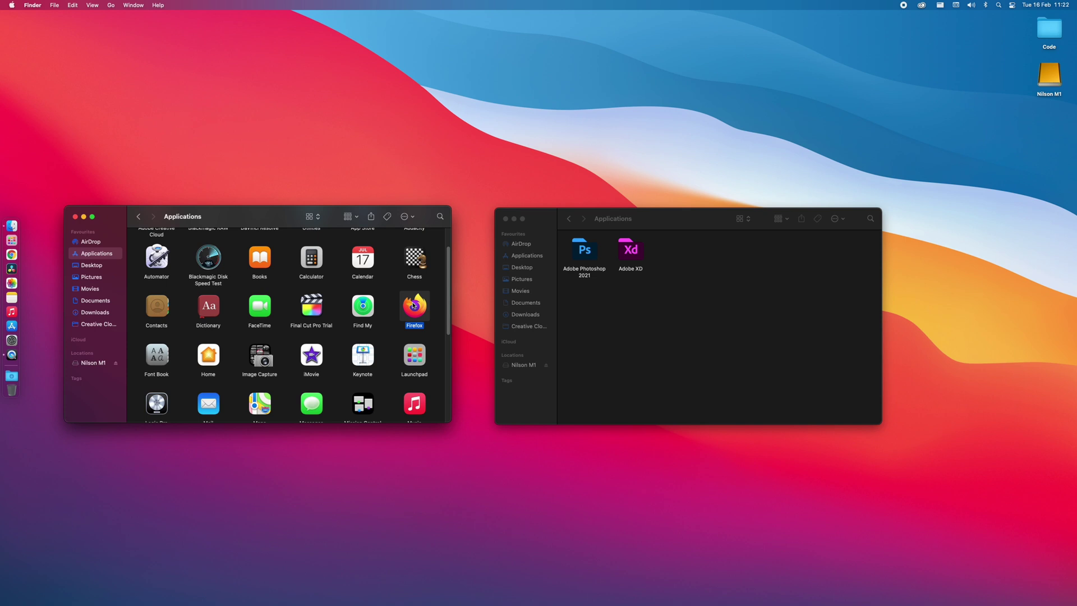
pyautogui.click(623, 311)
pyautogui.press('super+v')
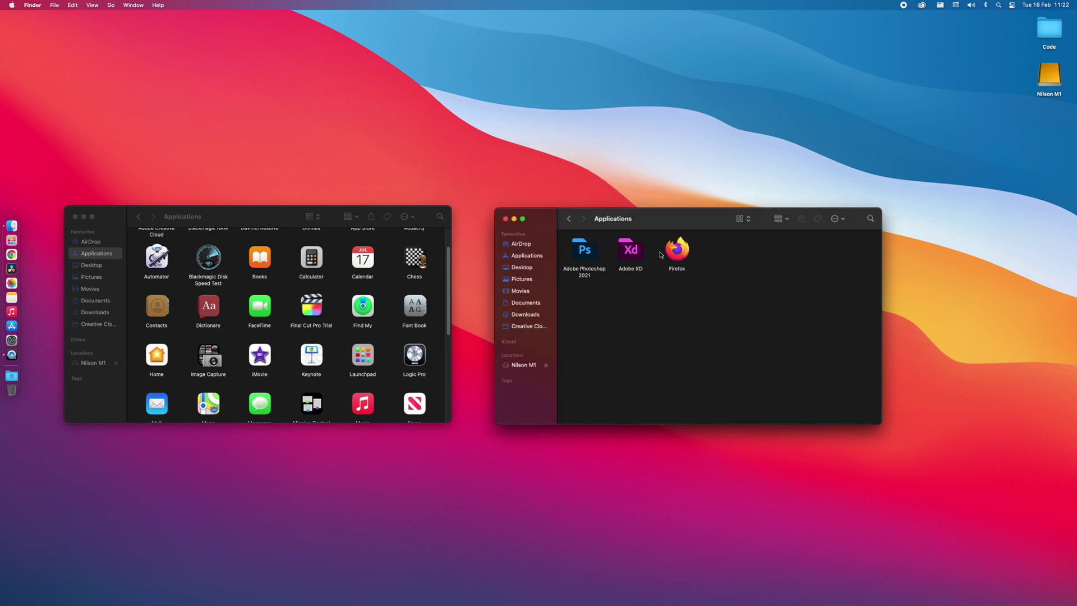
pyautogui.click(677, 251)
# - Run Firefox from the drive, decline default-browser status, and load YouTube to test it
pyautogui.doubleClick(677, 250)
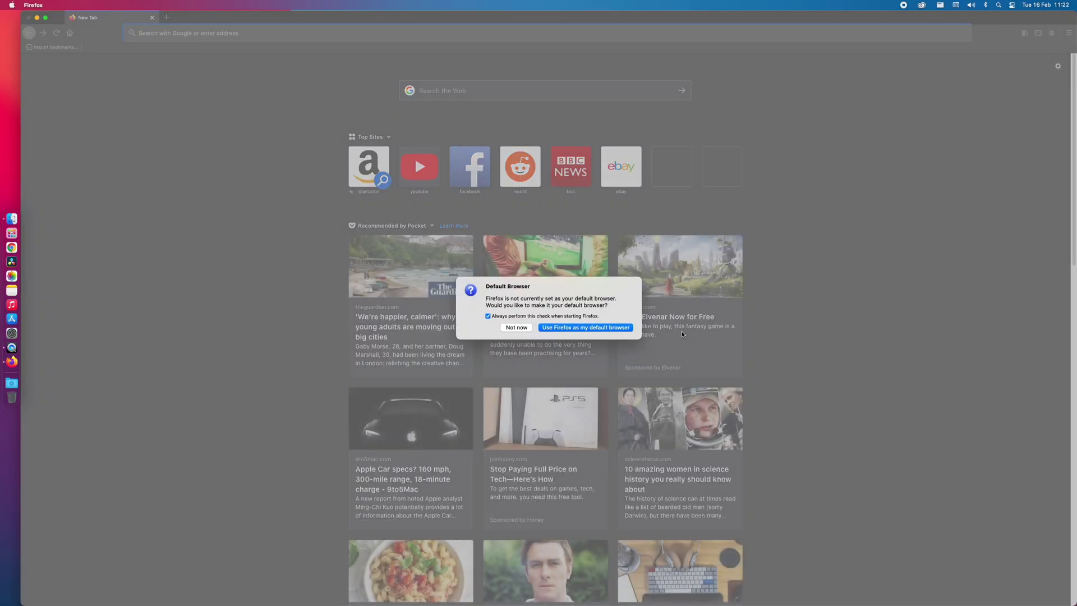
pyautogui.click(514, 329)
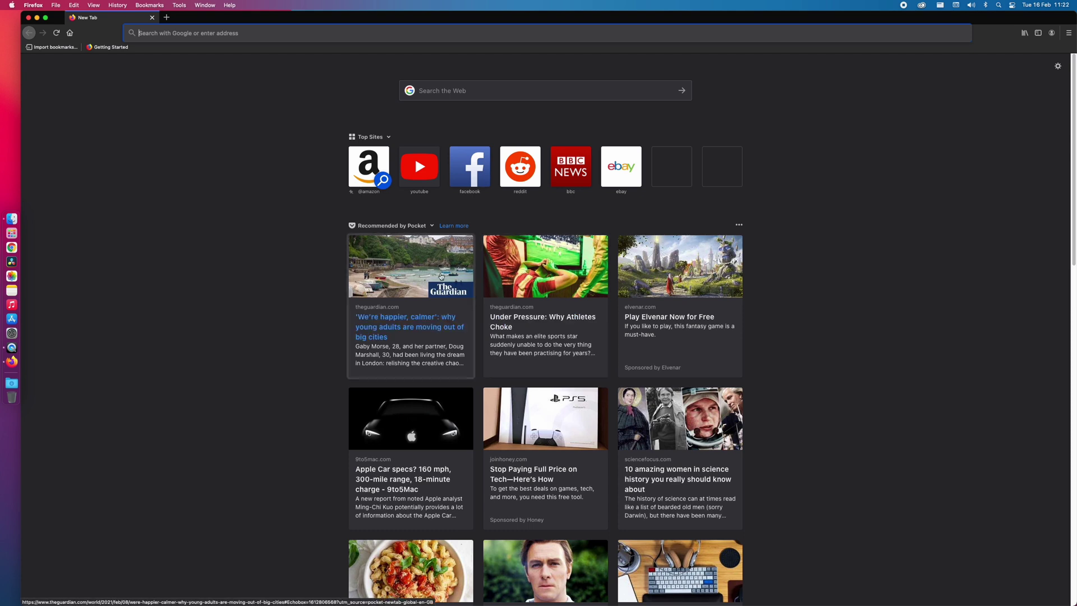
pyautogui.click(268, 33)
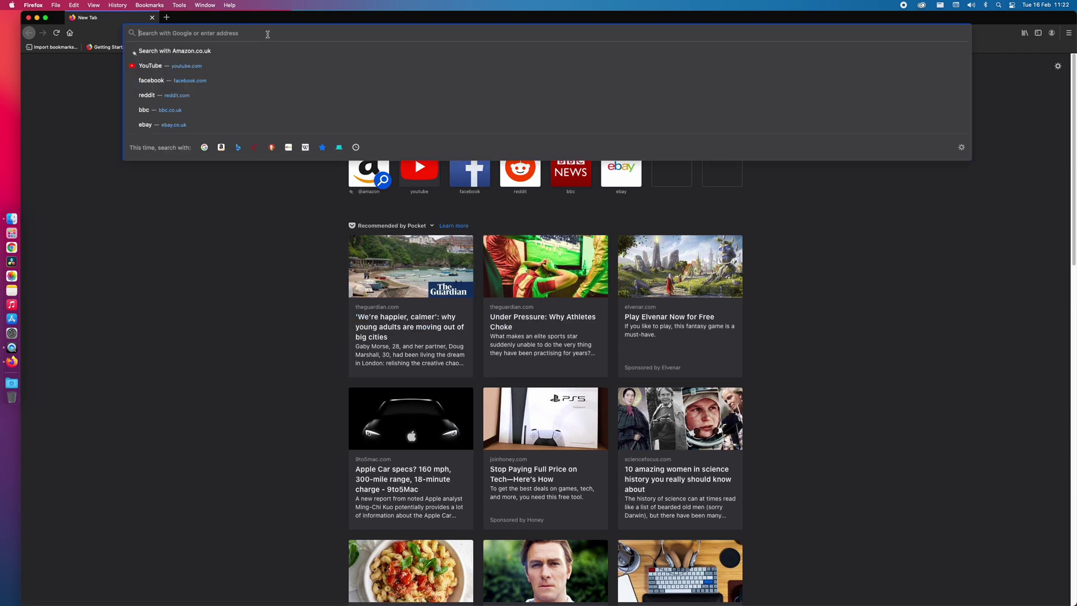
pyautogui.click(207, 66)
pyautogui.scroll(-2, 198, 265)
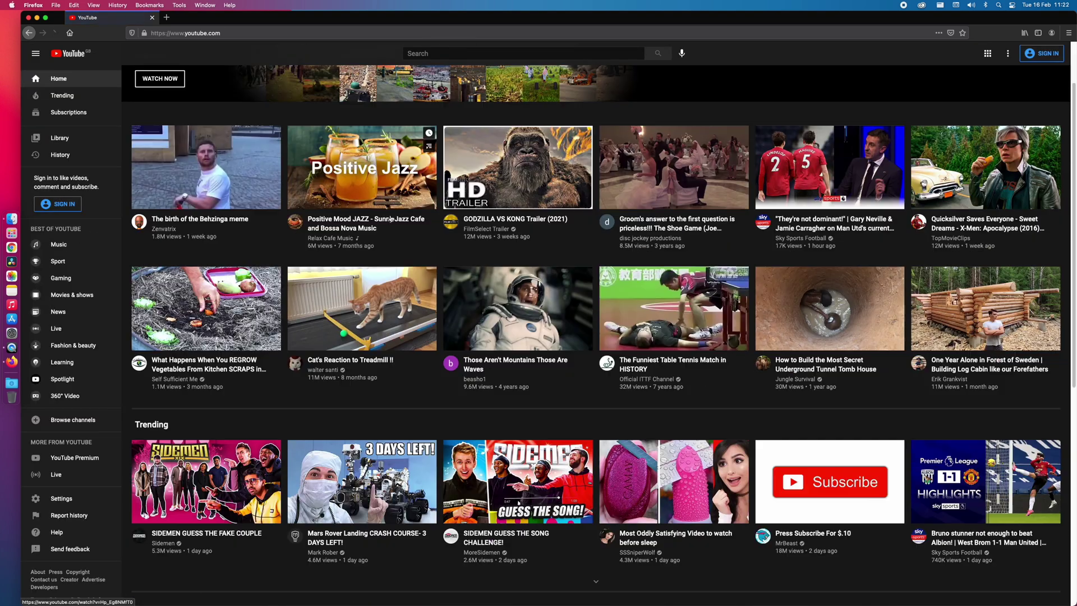
pyautogui.scroll(-4, 198, 265)
pyautogui.scroll(3, 198, 265)
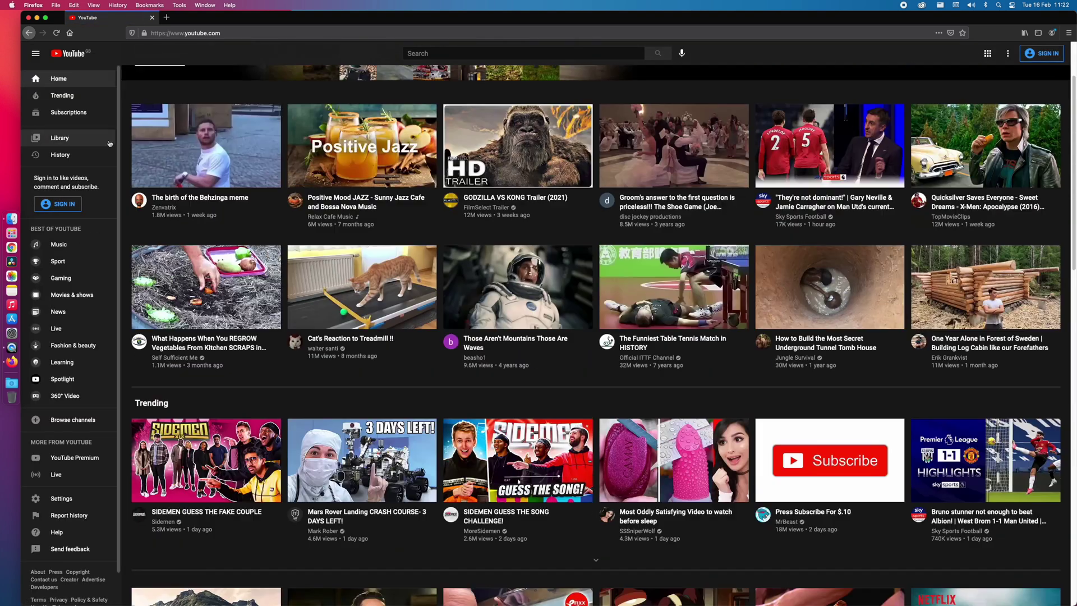
pyautogui.click(70, 33)
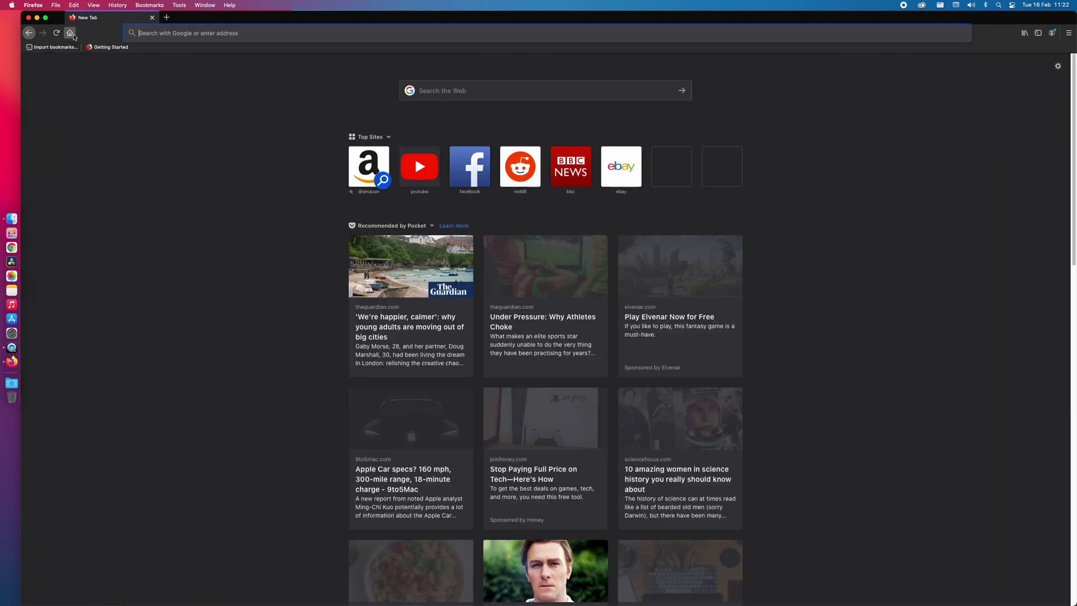
# - Close Firefox and make an alias of the drive's Firefox in Nilson M1/Applications
pyautogui.click(153, 18)
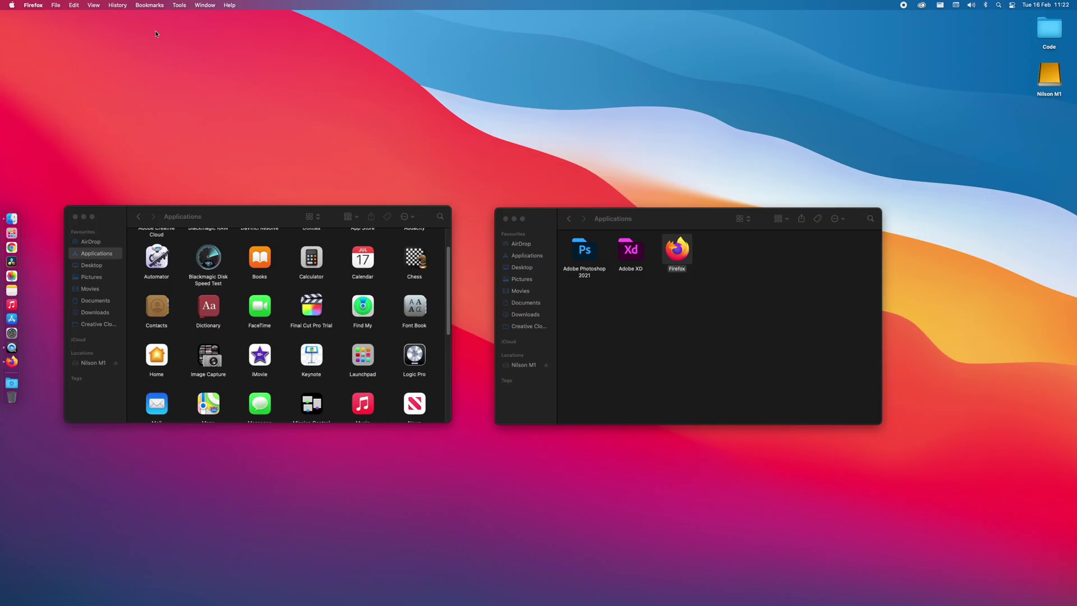
pyautogui.click(655, 325)
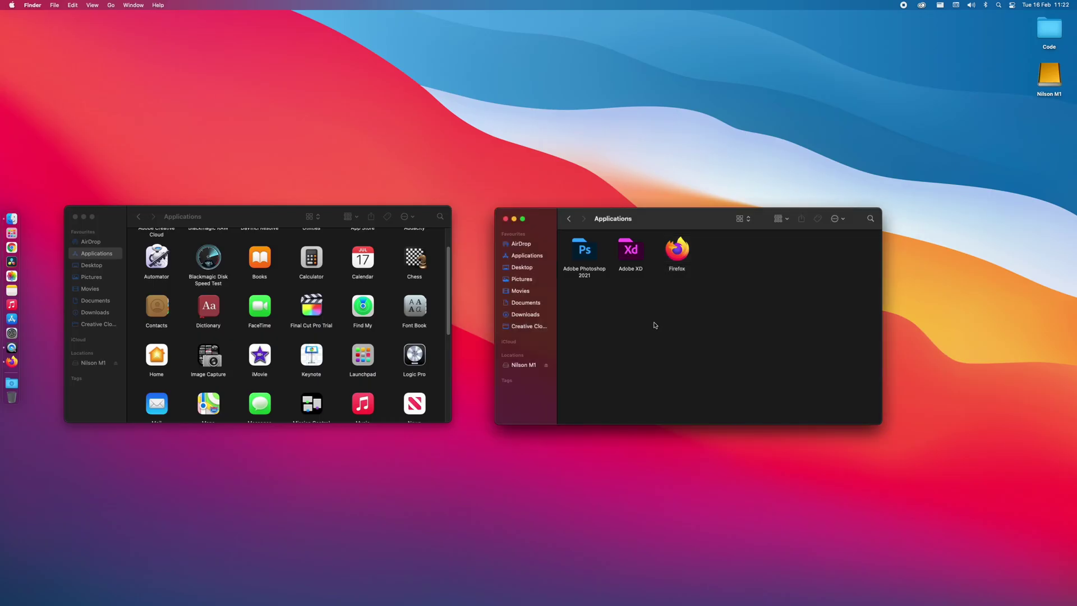
pyautogui.click(12, 233)
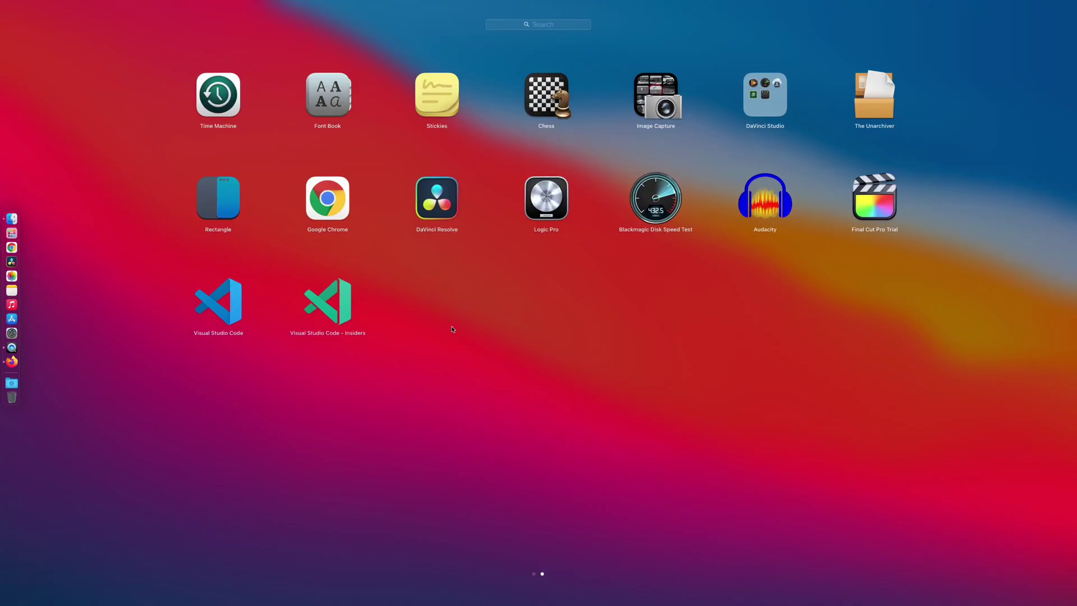
pyautogui.click(403, 332)
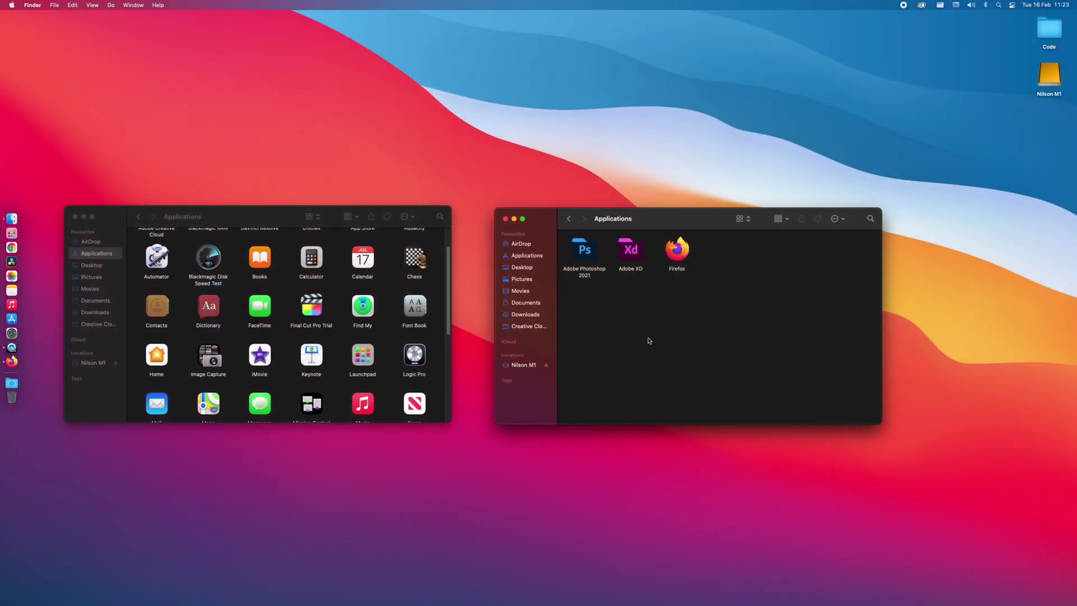
pyautogui.rightClick(688, 261)
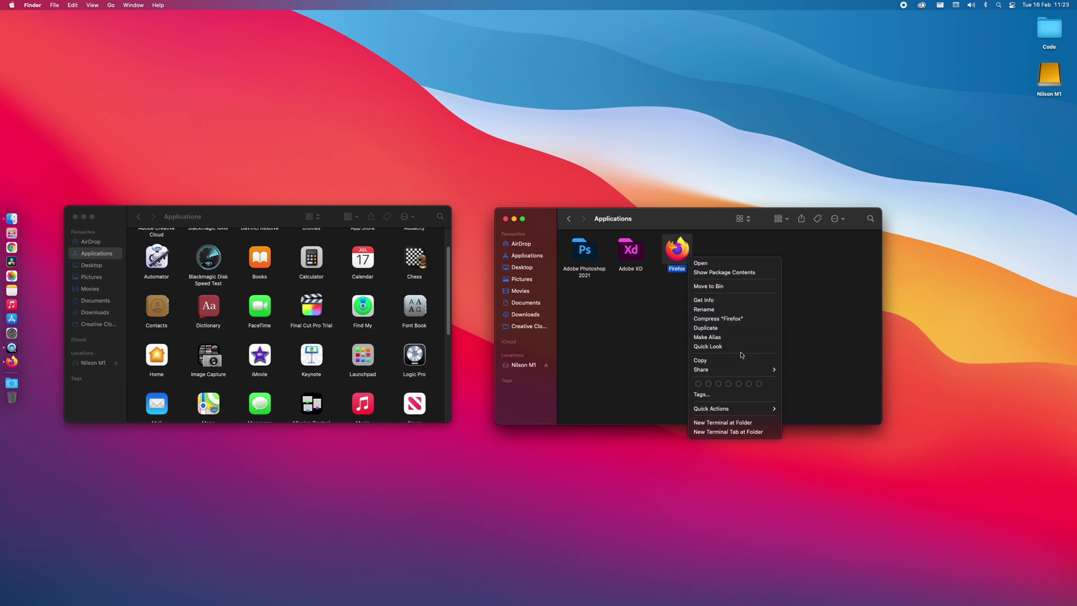
pyautogui.click(712, 337)
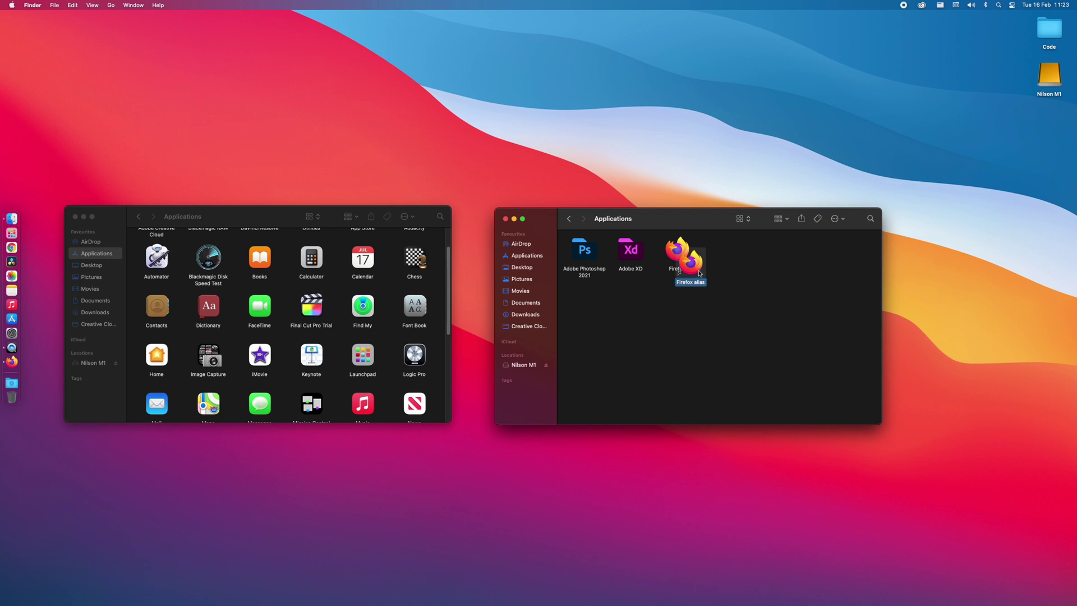
pyautogui.moveTo(700, 274); pyautogui.dragTo(712, 340)
pyautogui.click(727, 371)
pyautogui.click(715, 348)
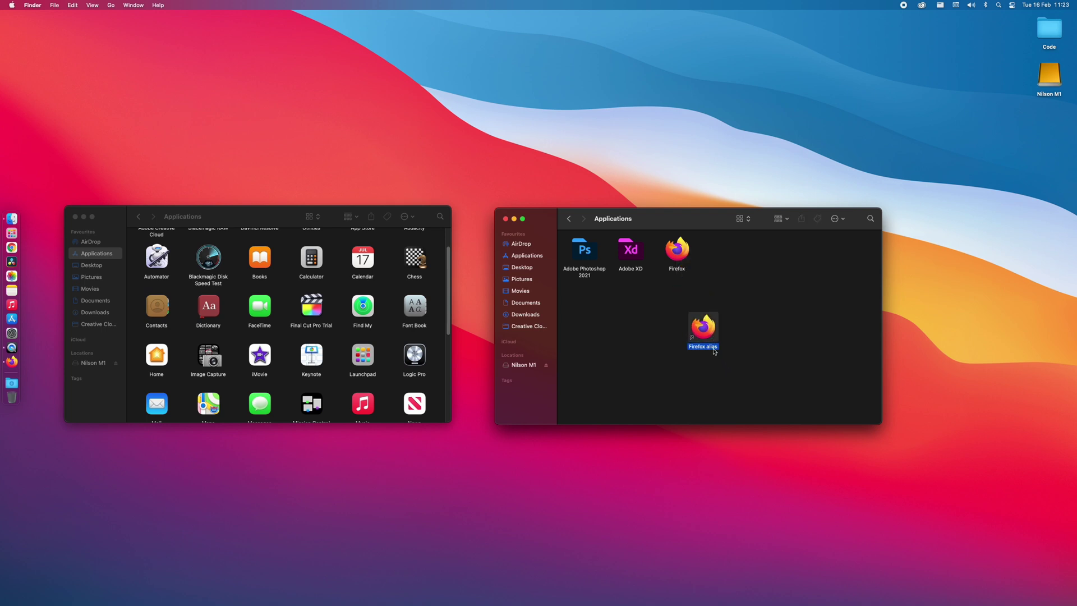
# - Move the Firefox alias into the Mac's Applications folder and rename it 'Firefox'
pyautogui.click(346, 341)
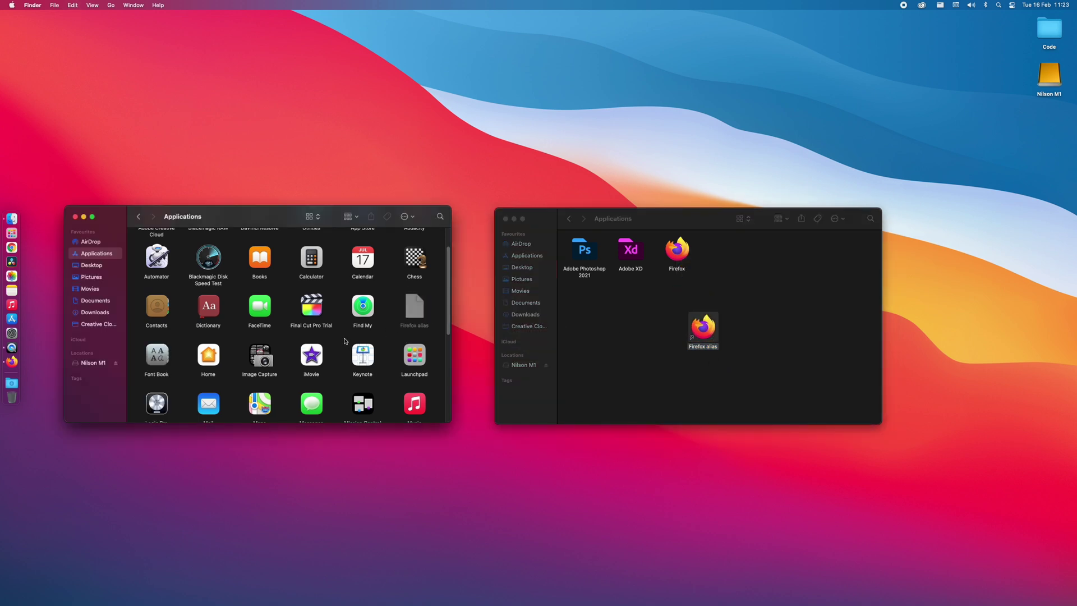
pyautogui.moveTo(703, 327); pyautogui.dragTo(427, 326)
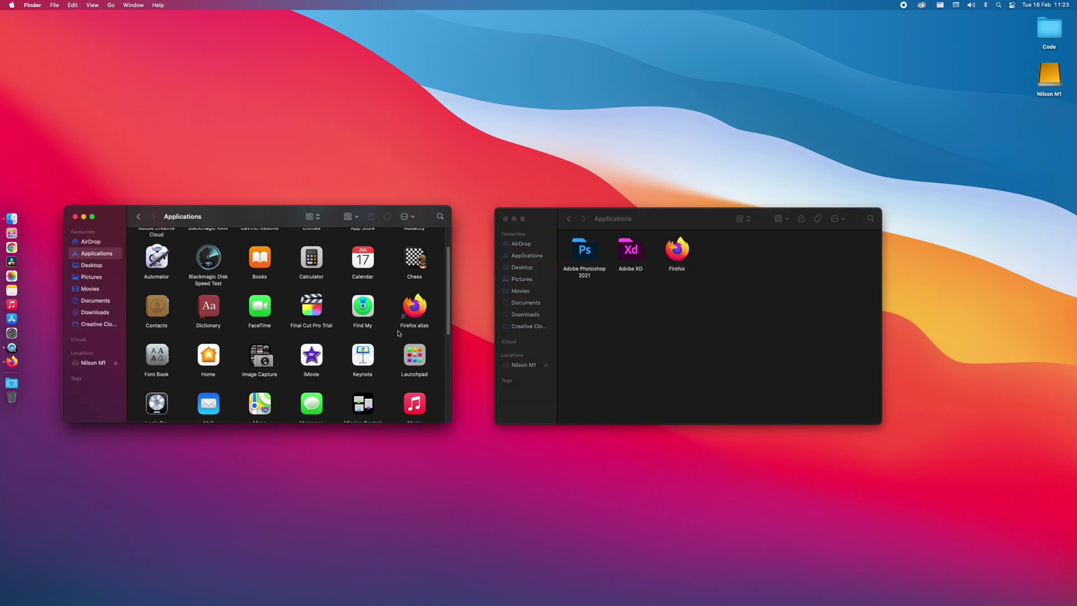
pyautogui.rightClick(427, 327)
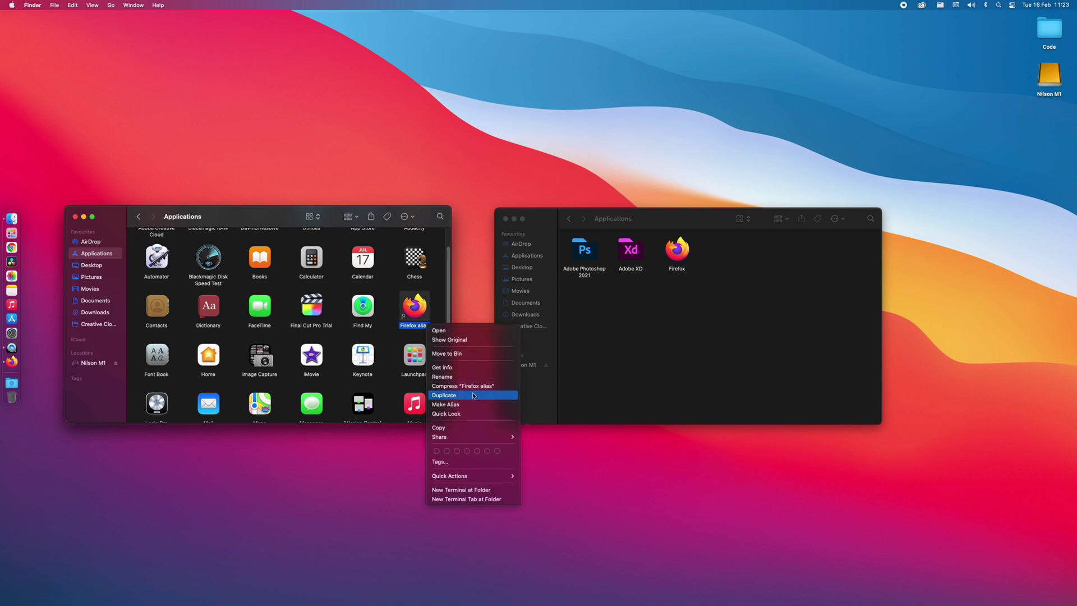
pyautogui.click(443, 376)
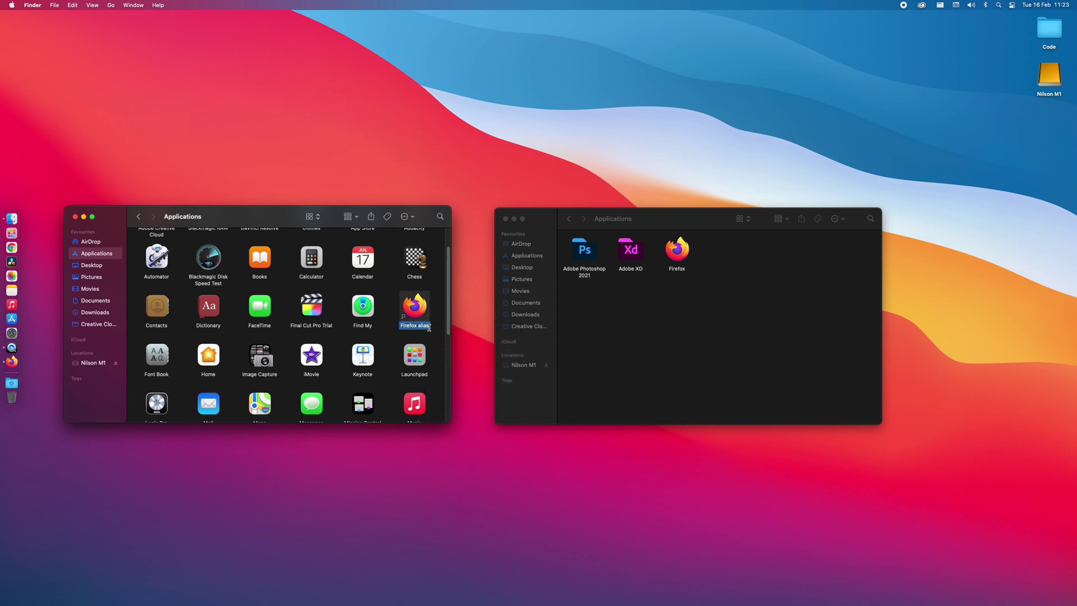
pyautogui.write('Firefox')
pyautogui.press('Return')
# - Launch Firefox from its Launchpad alias and scroll through the New Tab page
pyautogui.click(12, 233)
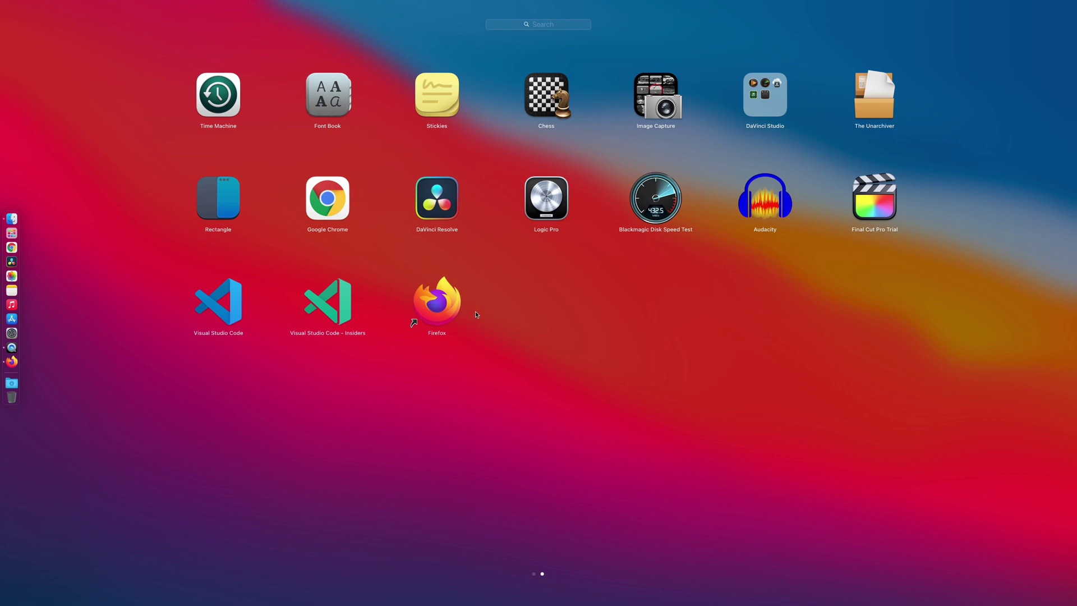
pyautogui.click(456, 312)
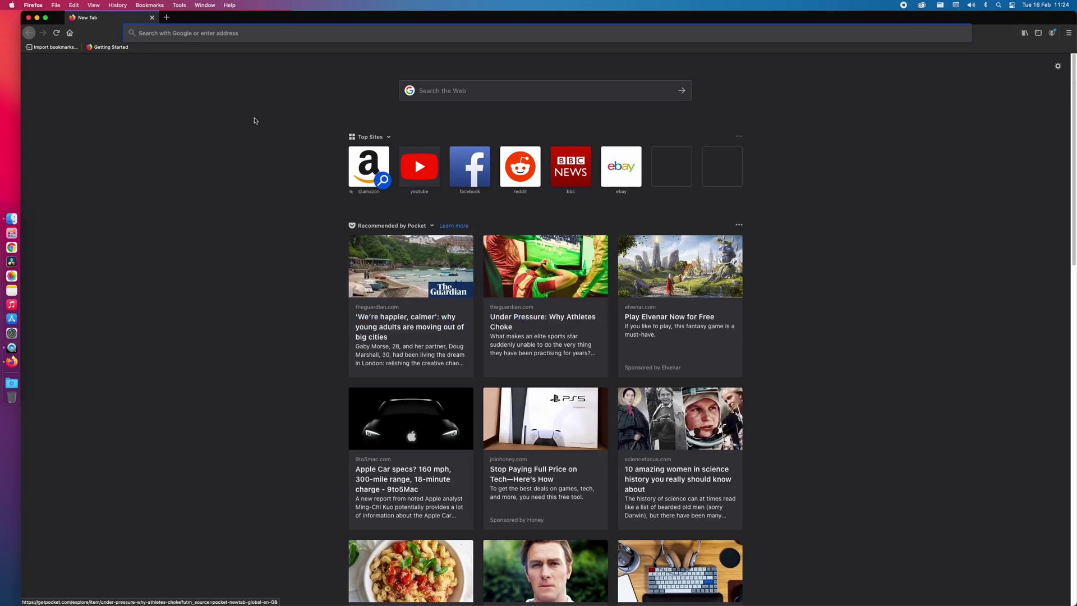
pyautogui.scroll(-5, 158, 107)
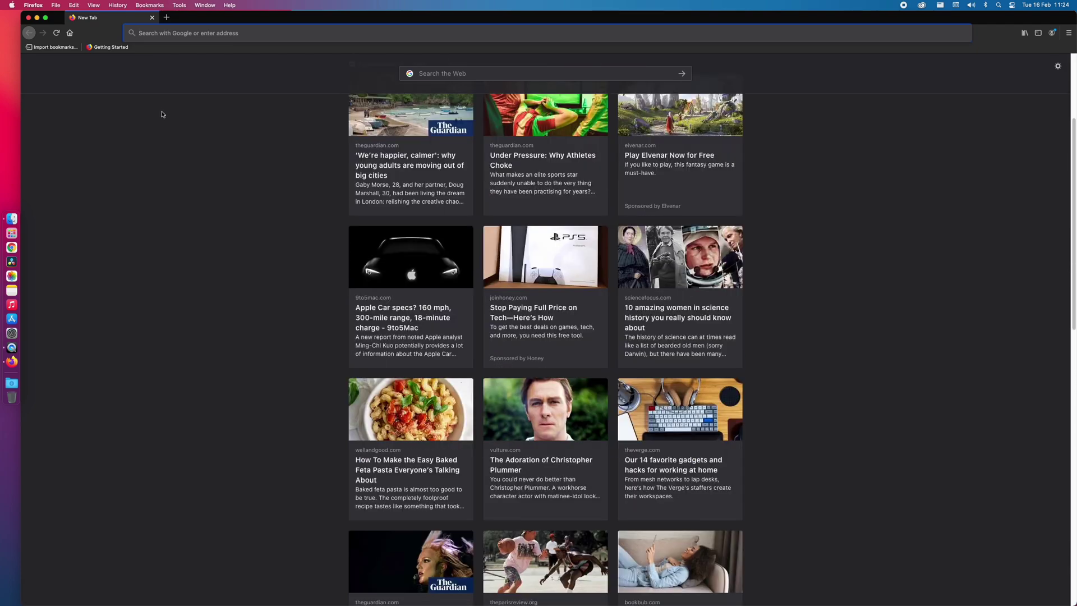
pyautogui.click(70, 32)
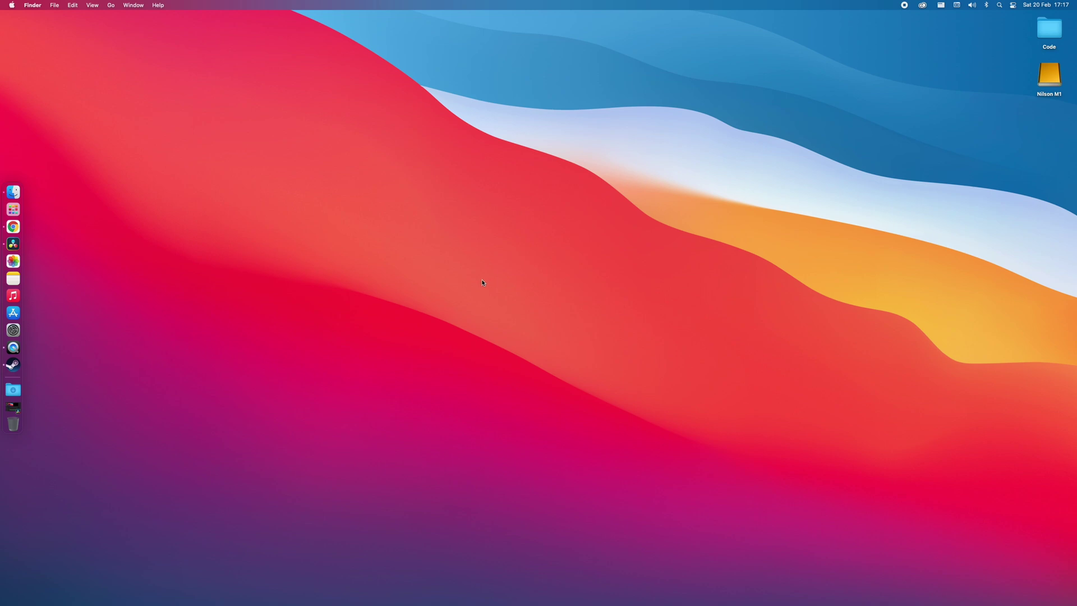
# - Open Steam's Downloads preferences and the Steam Library Folders list
pyautogui.click(13, 365)
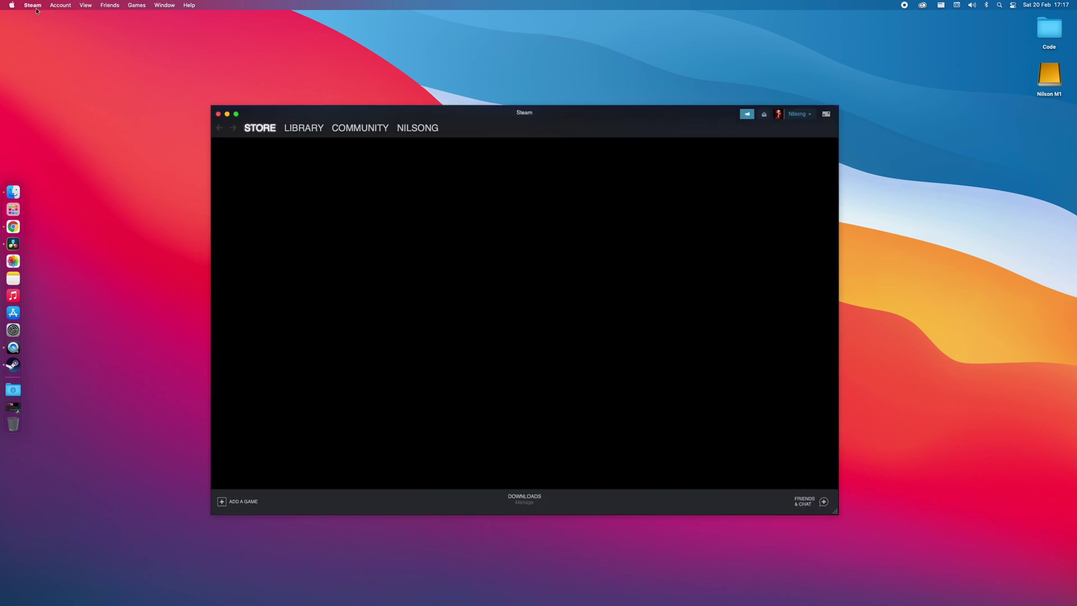
pyautogui.click(34, 5)
pyautogui.click(48, 26)
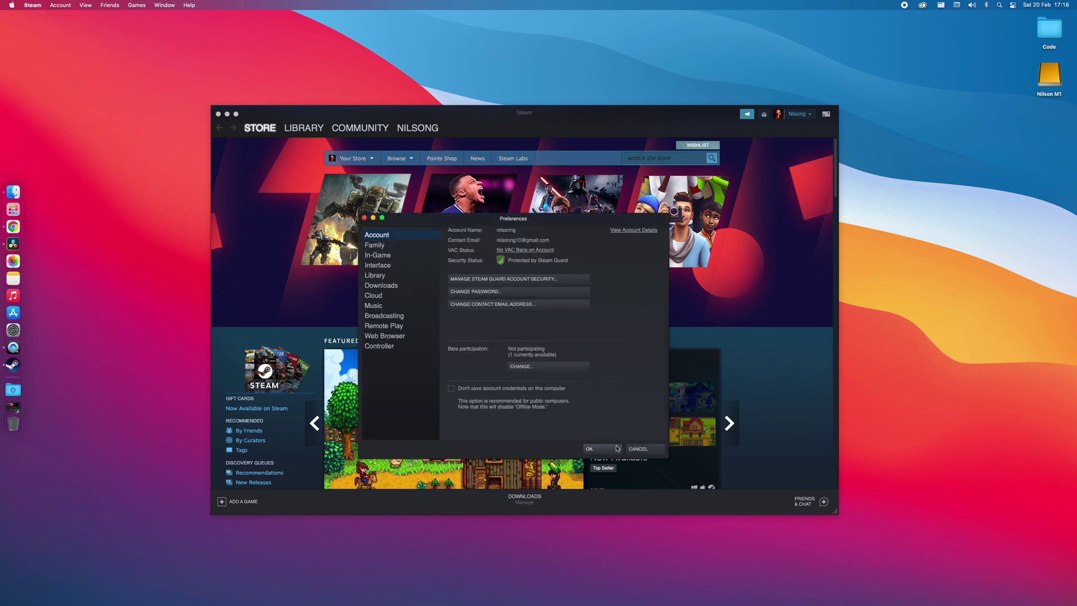
pyautogui.click(382, 284)
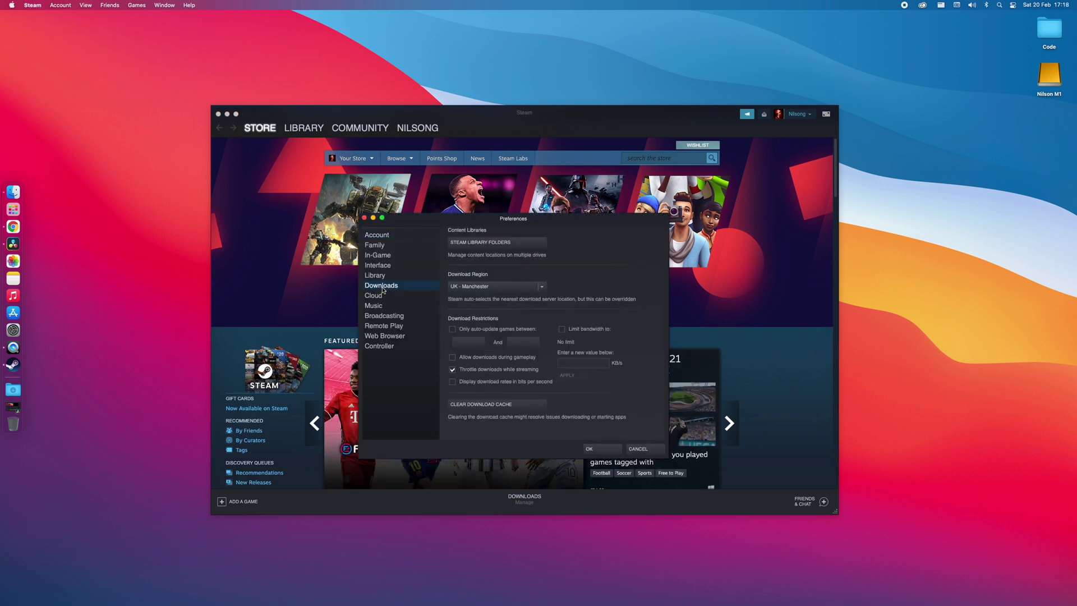
pyautogui.click(489, 243)
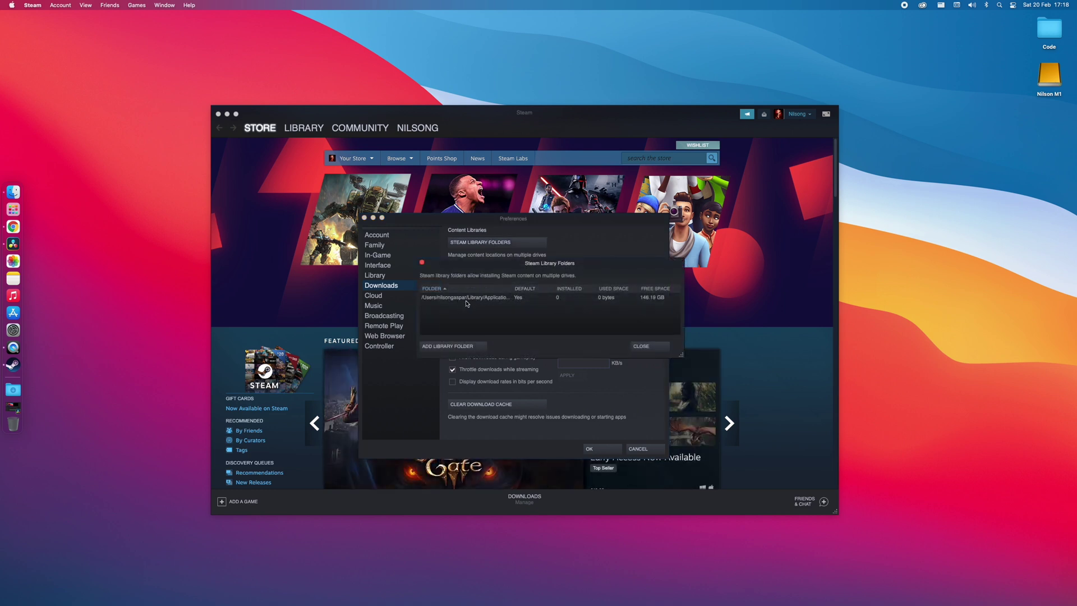
# - Add a new SteamLibrary folder on Nilson M1 as a library location and save preferences
pyautogui.click(452, 347)
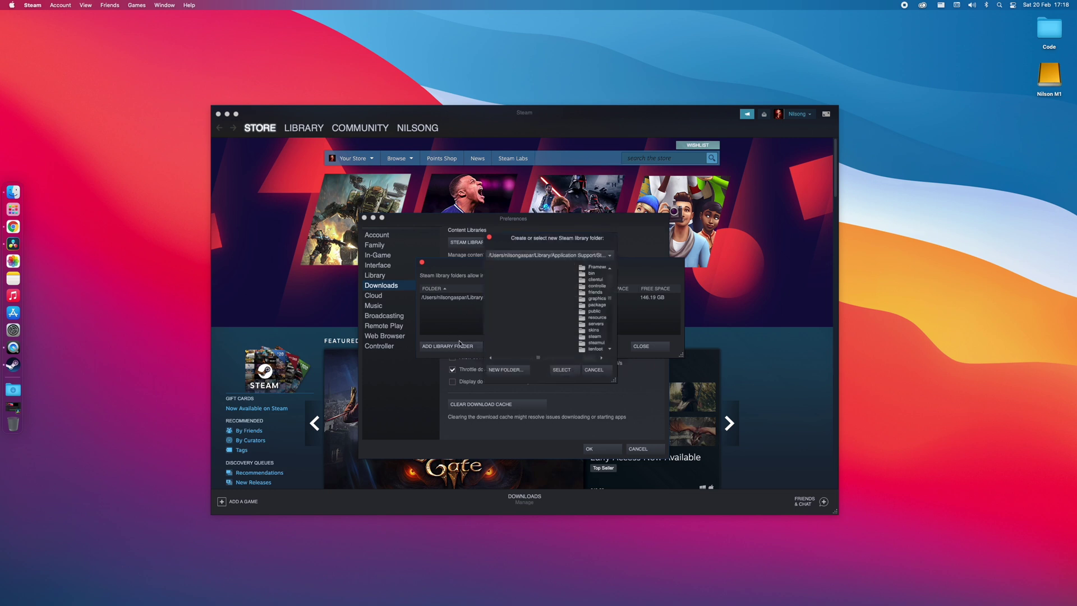
pyautogui.click(547, 255)
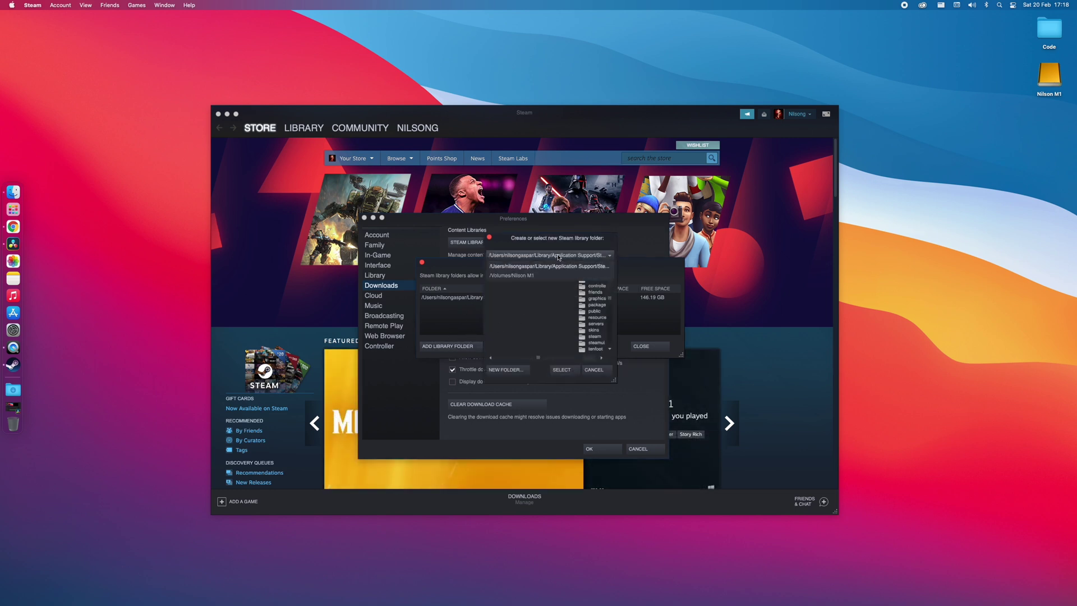
pyautogui.click(517, 276)
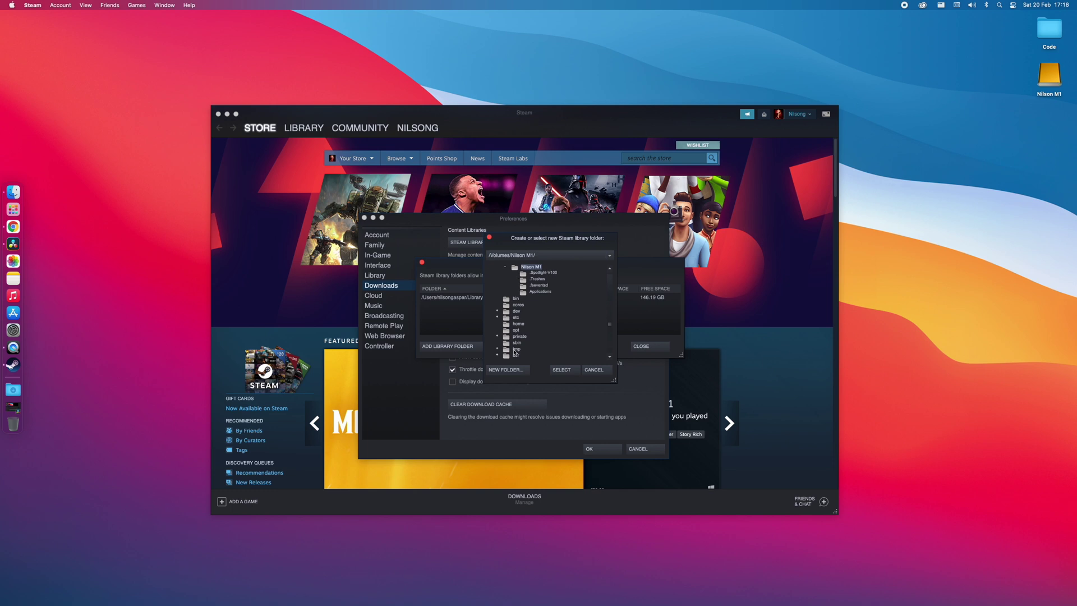
pyautogui.click(510, 369)
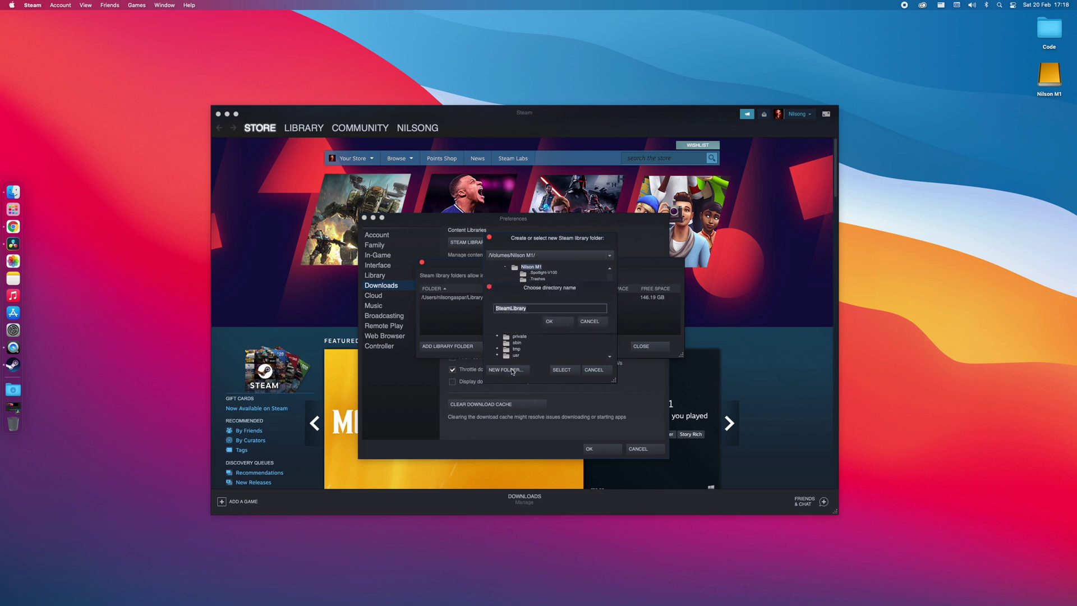
pyautogui.click(549, 321)
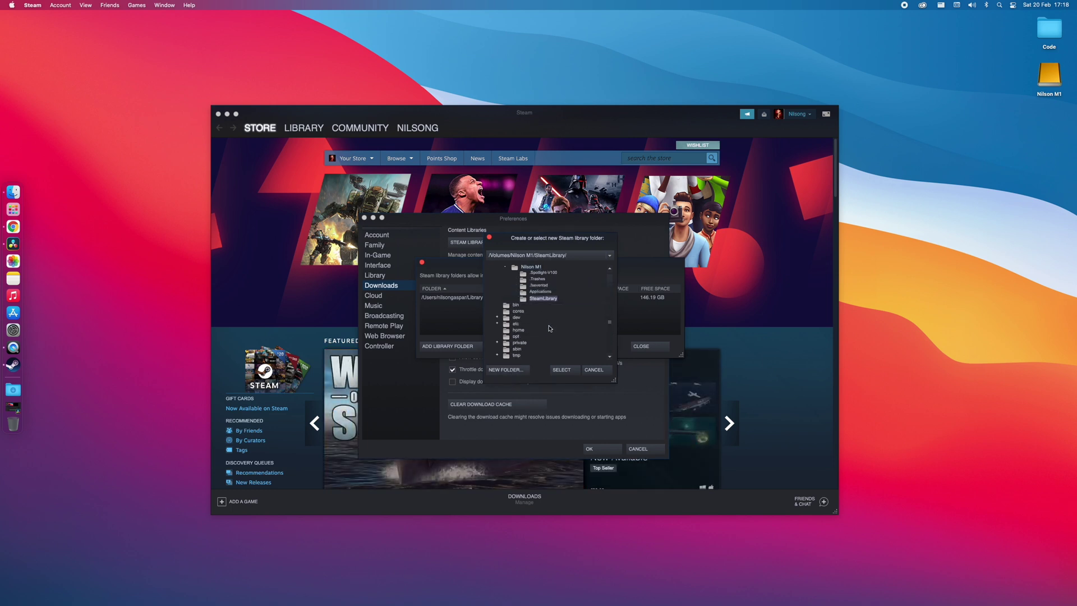
pyautogui.click(561, 369)
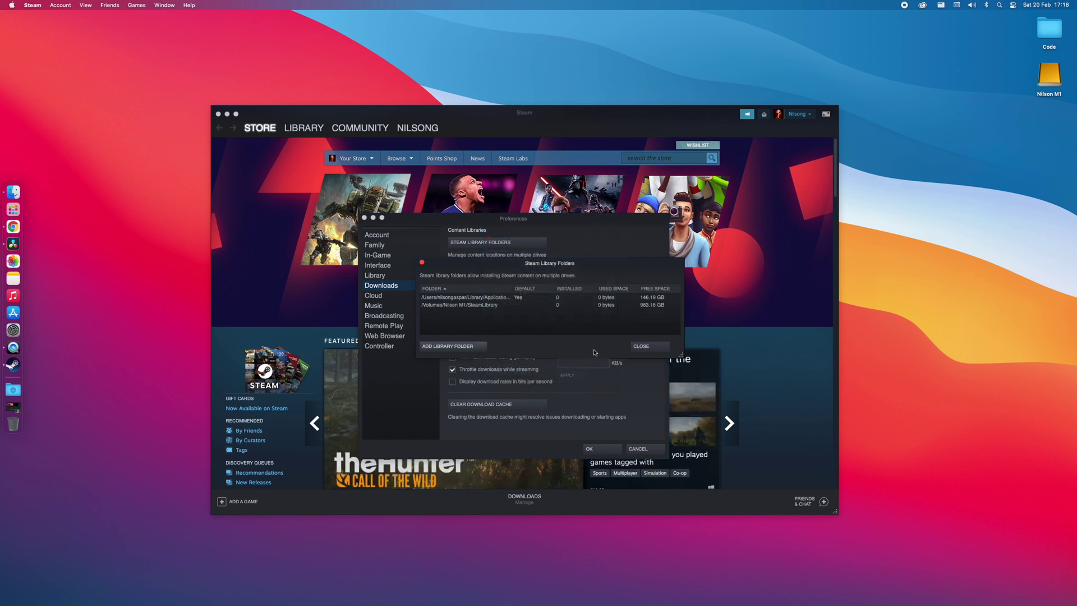
pyautogui.click(642, 347)
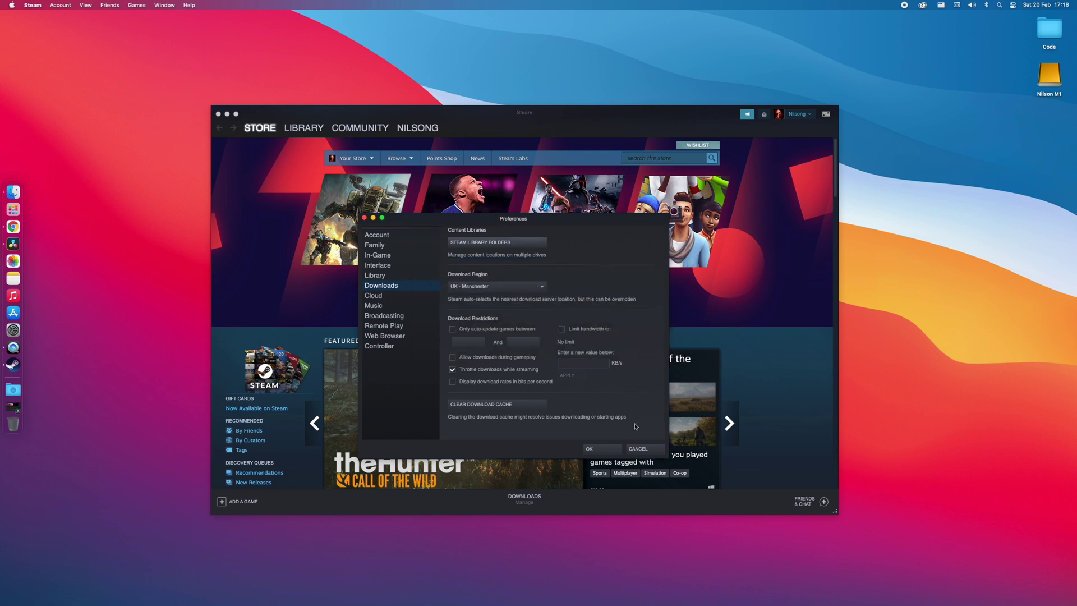
pyautogui.click(613, 447)
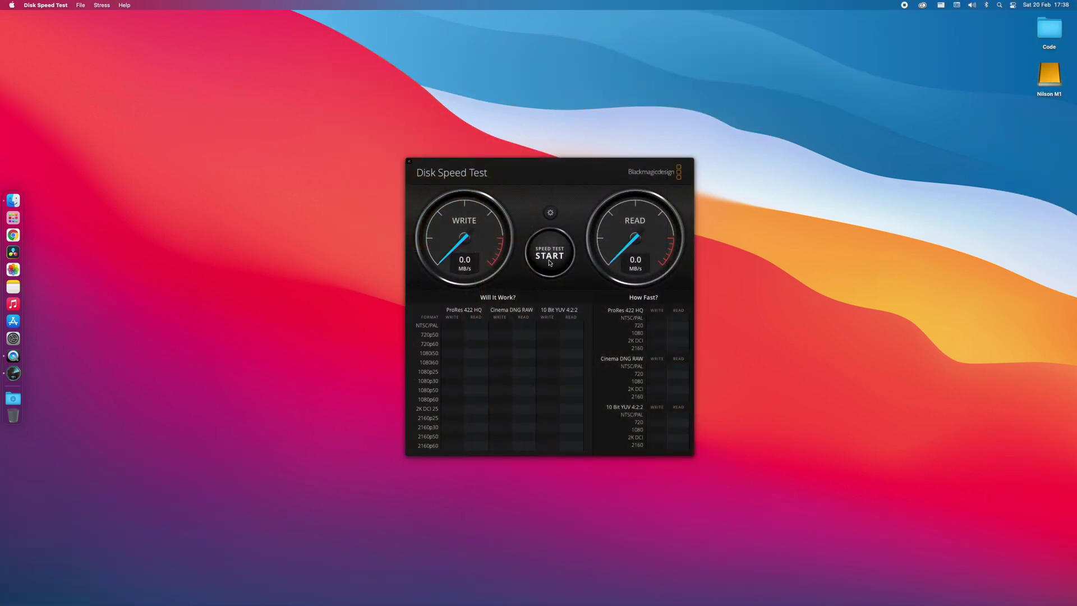
# - Run a Disk Speed Test on the current drive, reaching about 2283 MB/s write and 2854 MB/s read
pyautogui.click(550, 262)
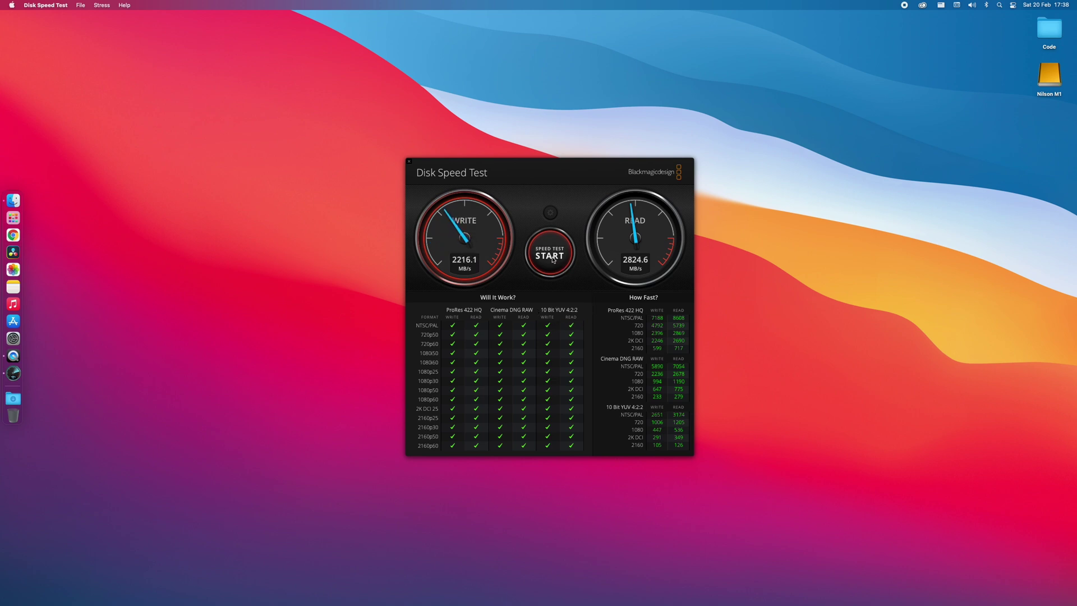
pyautogui.click(550, 212)
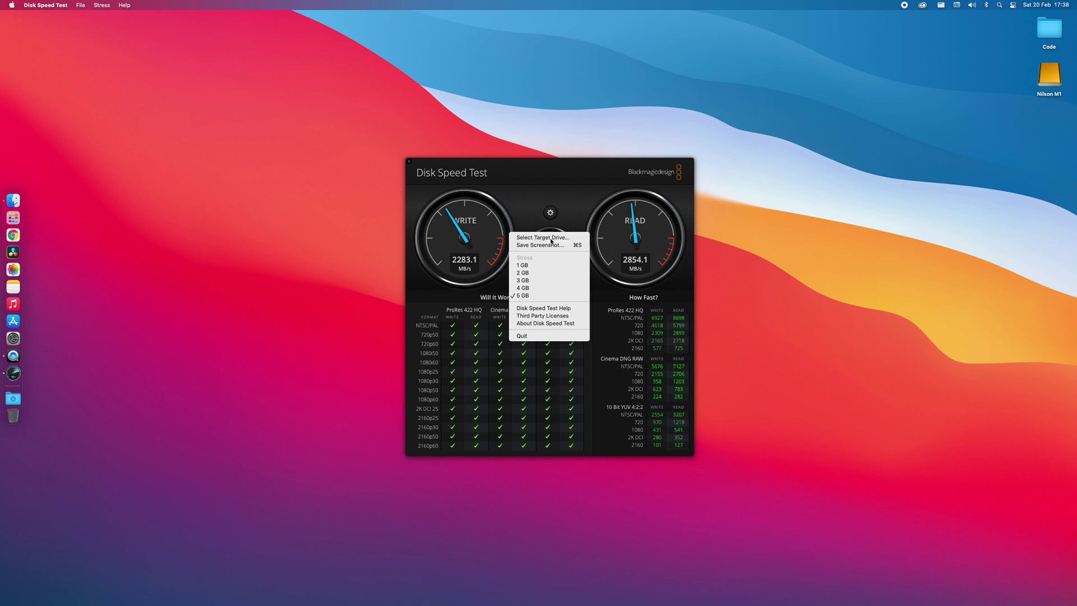
# - Select Nilson M1 as the target drive and start a new speed test on it
pyautogui.click(551, 238)
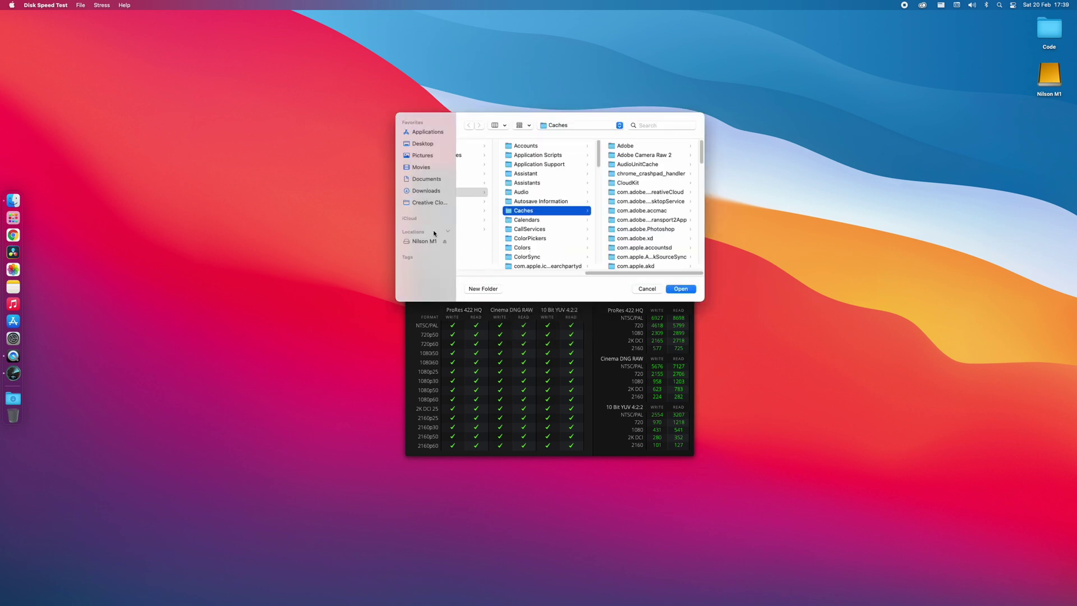
pyautogui.click(425, 242)
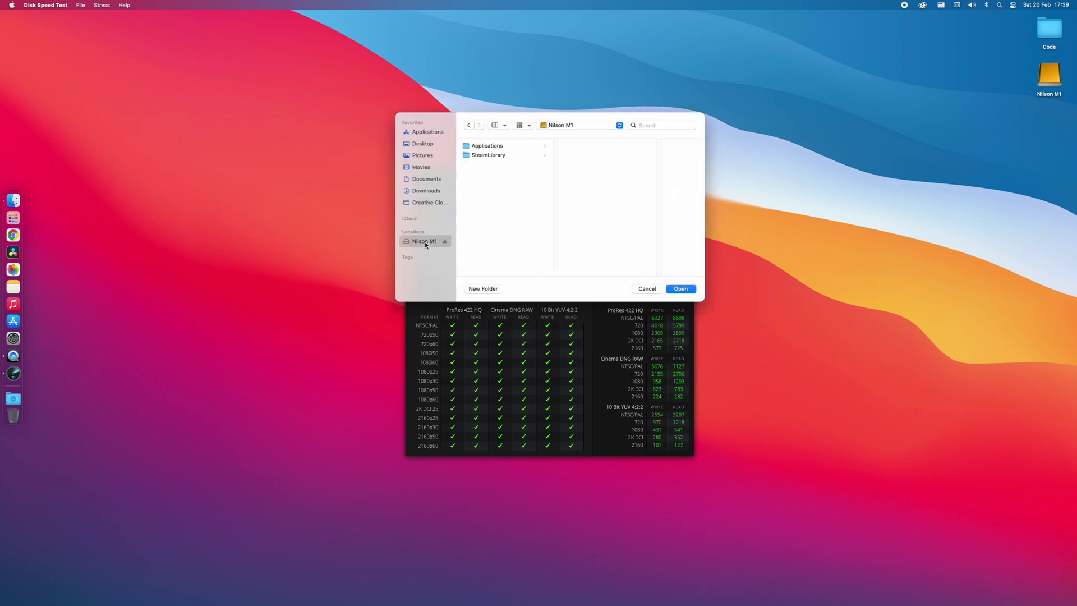
pyautogui.click(680, 289)
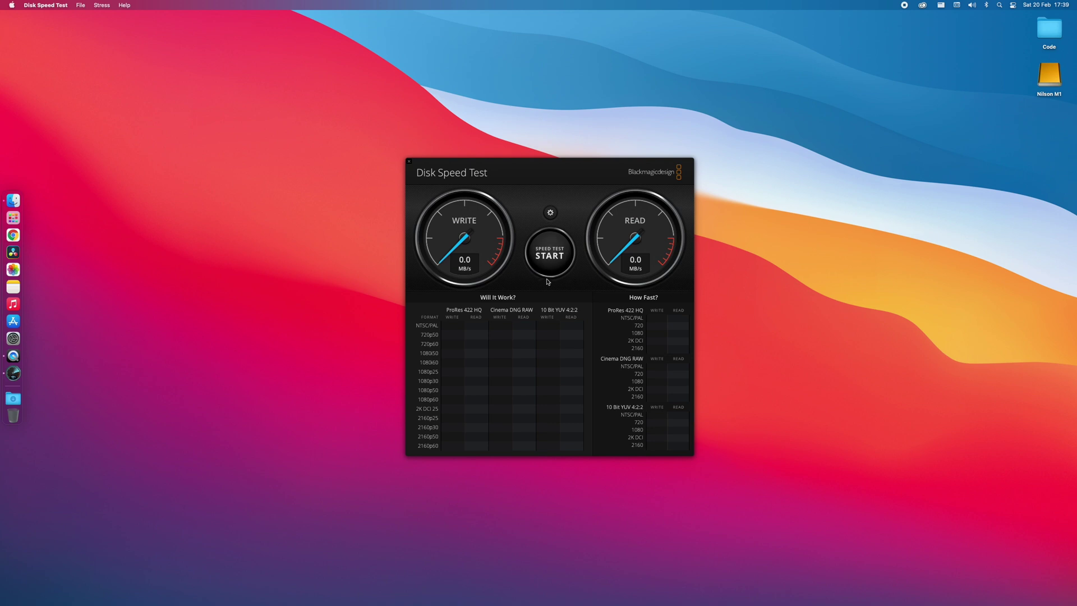
pyautogui.click(550, 261)
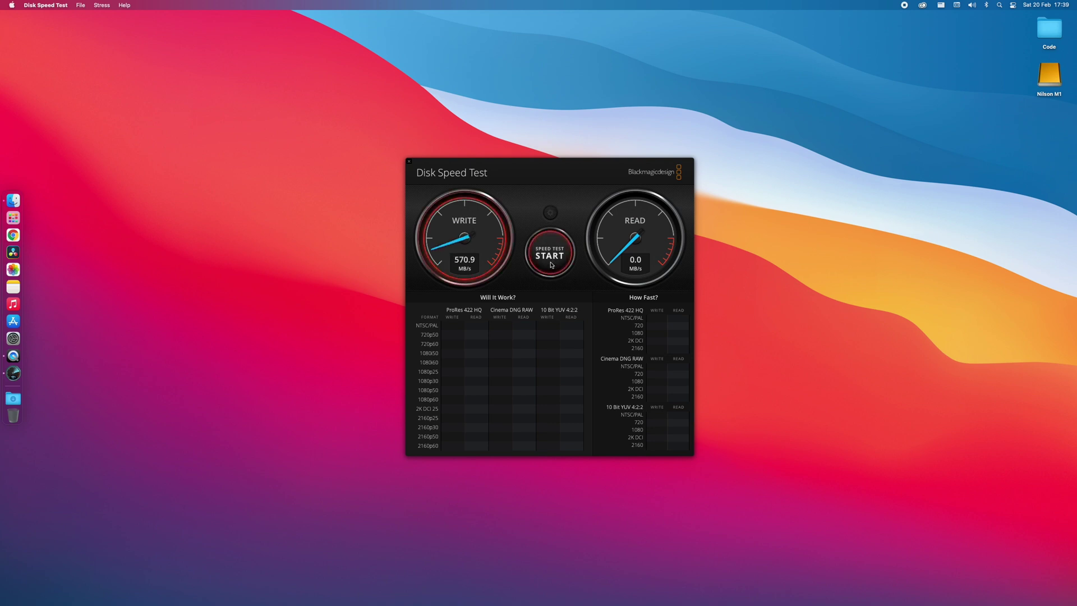